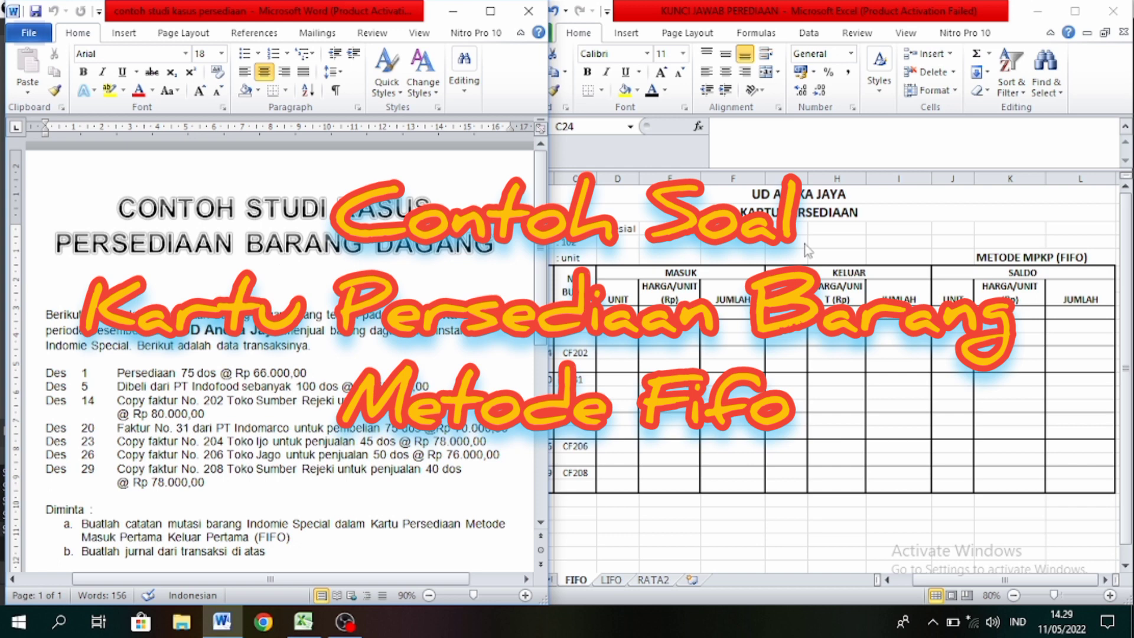
- Fill the title rows UD ANEKA JAYA and KARTU PERSEDIAAN of the FIFO sheet with yellow
{"action": "key", "text": "alt+Tab"}
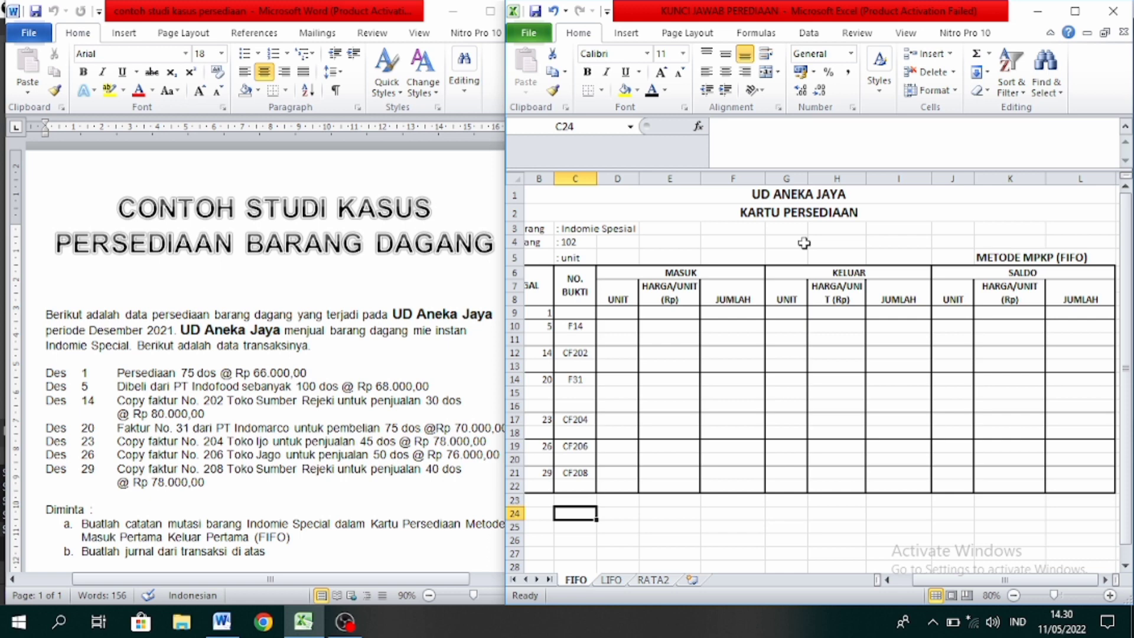
{"action": "left_click", "coordinate": [483, 284]}
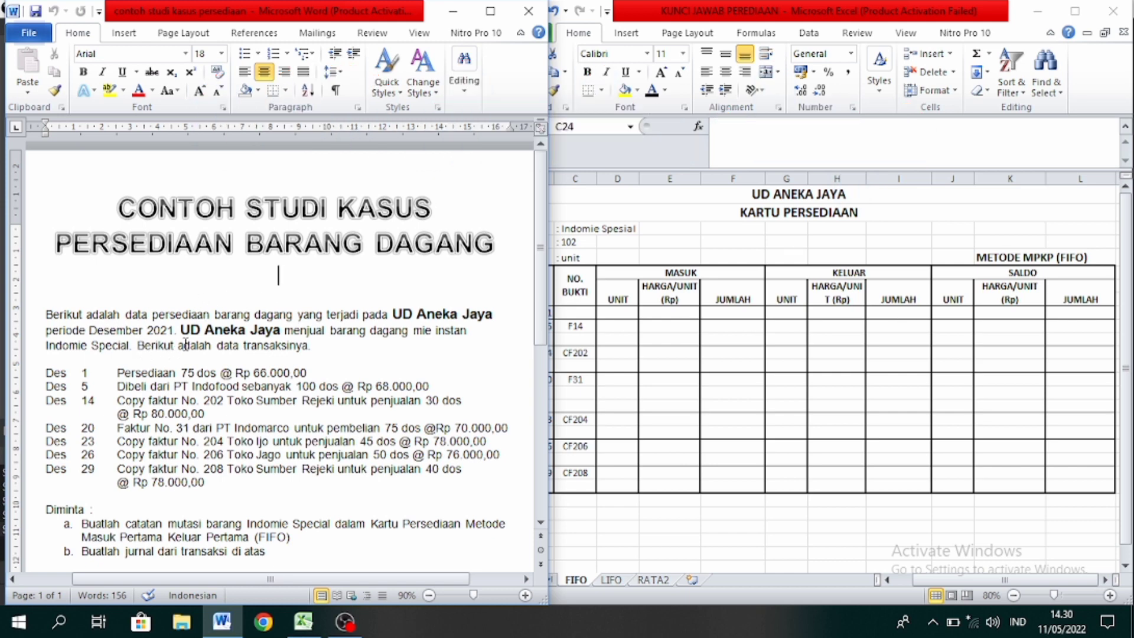
{"action": "left_click", "coordinate": [685, 235]}
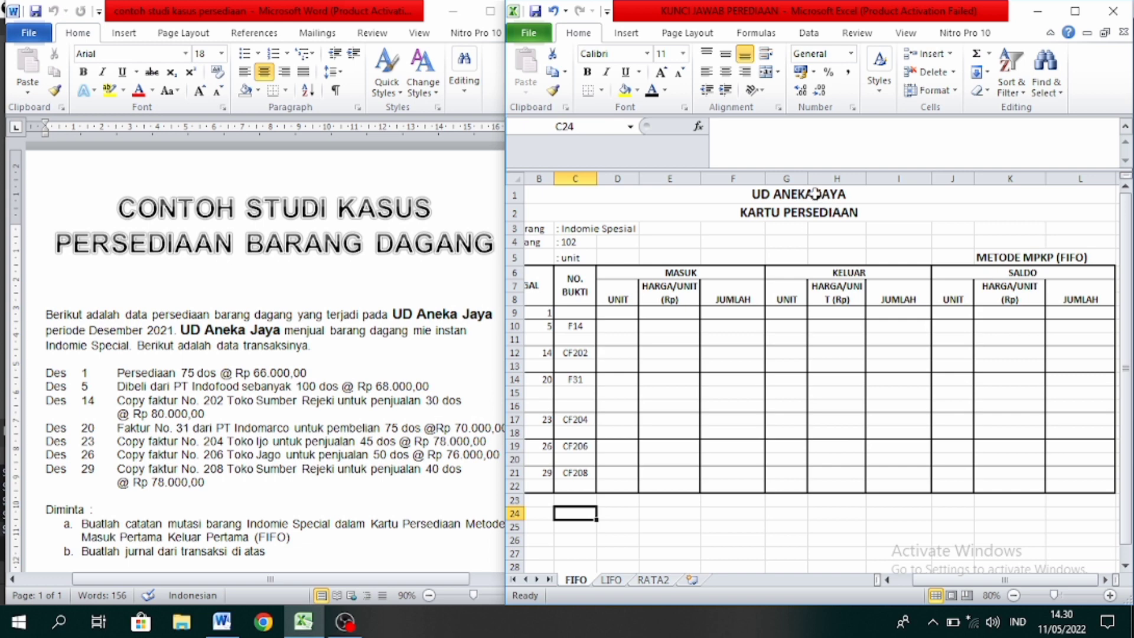
{"action": "left_click_drag", "start_coordinate": [817, 195], "coordinate": [824, 217]}
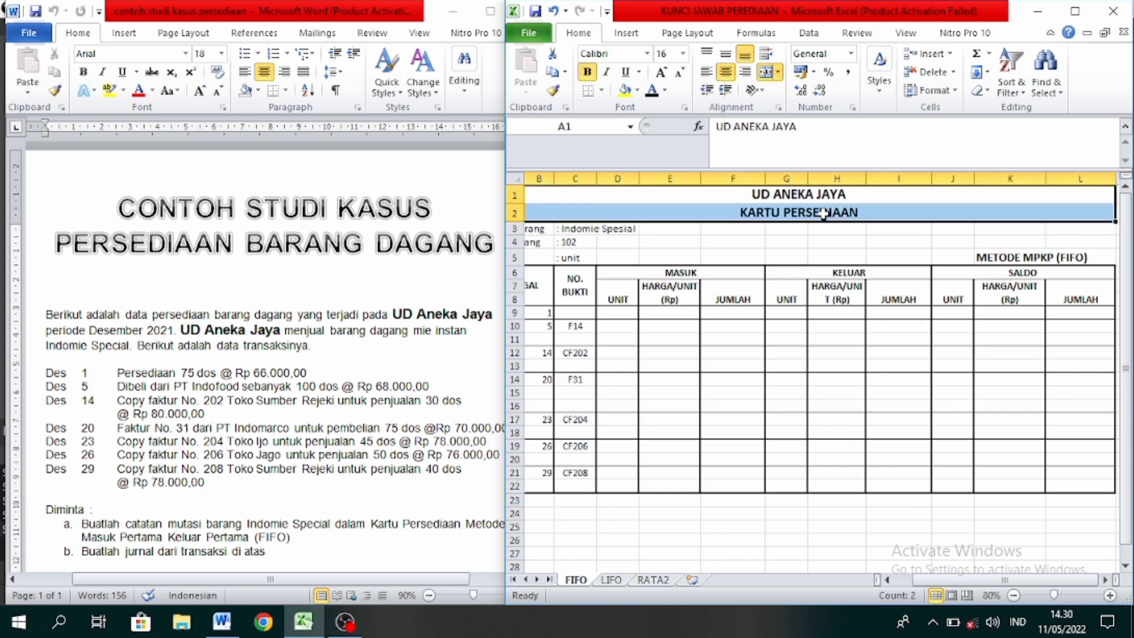
{"action": "left_click", "coordinate": [626, 91]}
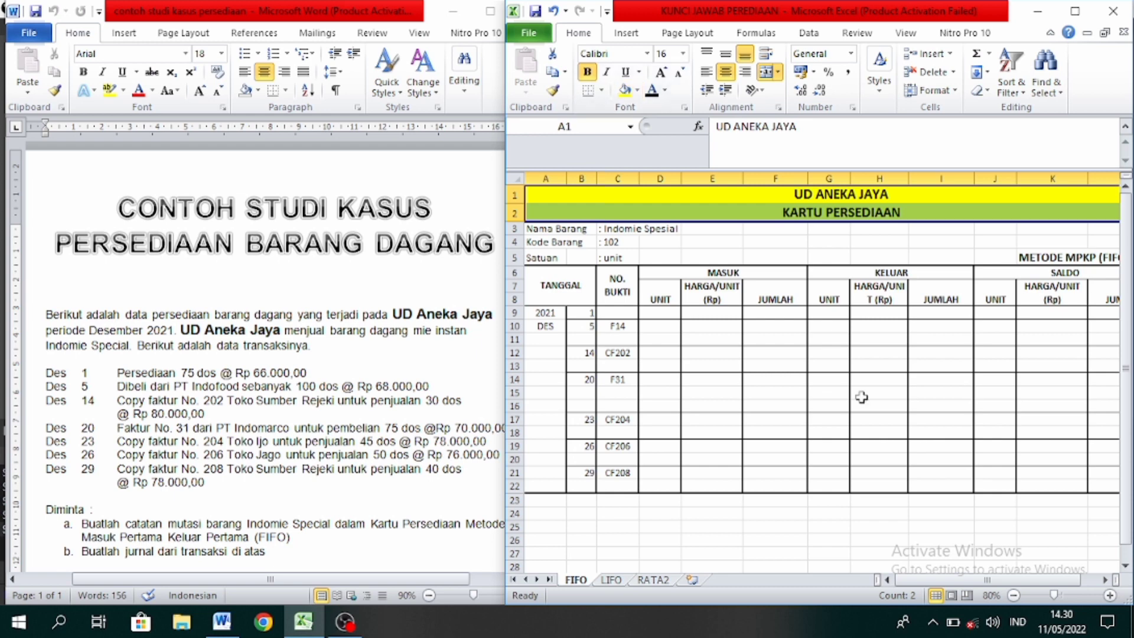
{"action": "left_click", "coordinate": [827, 241]}
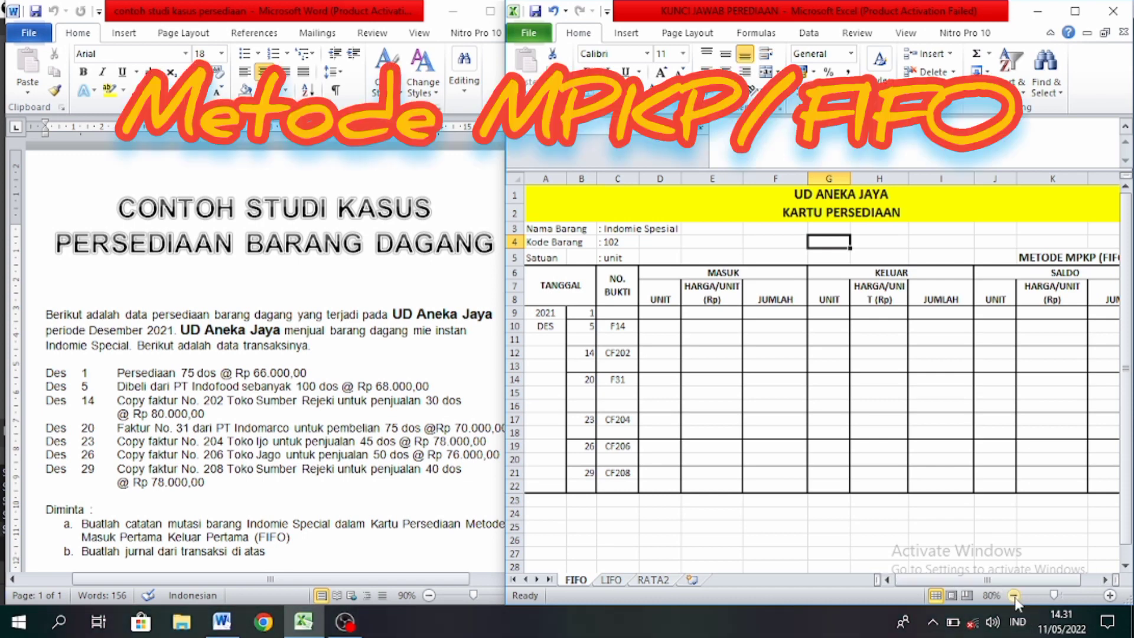
- Widen column H slightly and fill the stock card's header cells in rows 6 to 8 with yellow
{"action": "left_click", "coordinate": [1014, 596]}
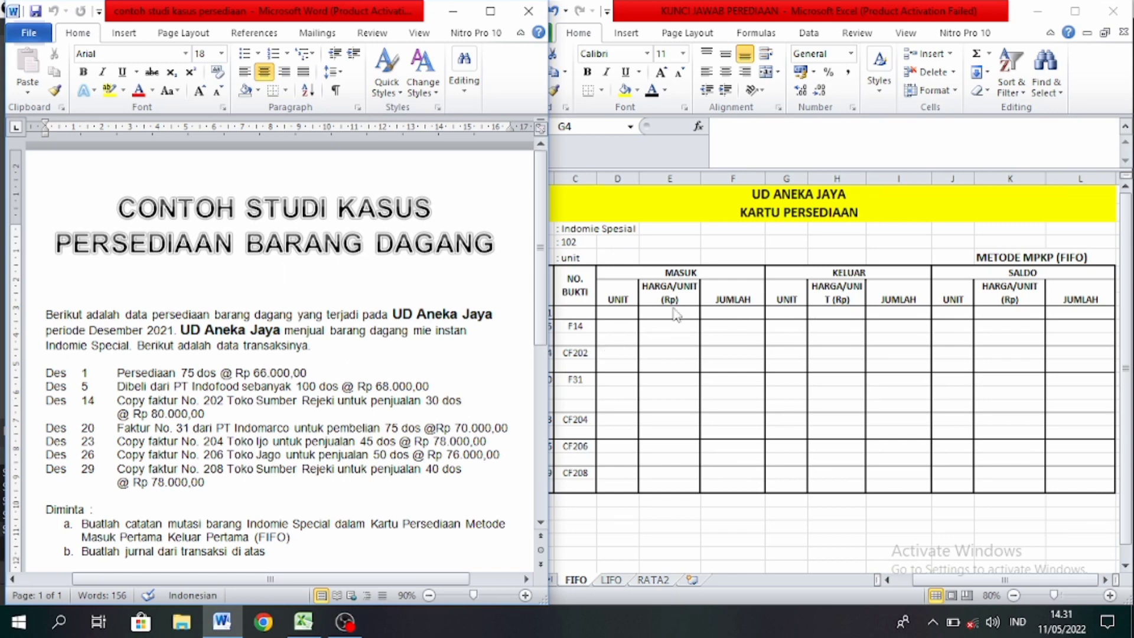
{"action": "left_click", "coordinate": [630, 312]}
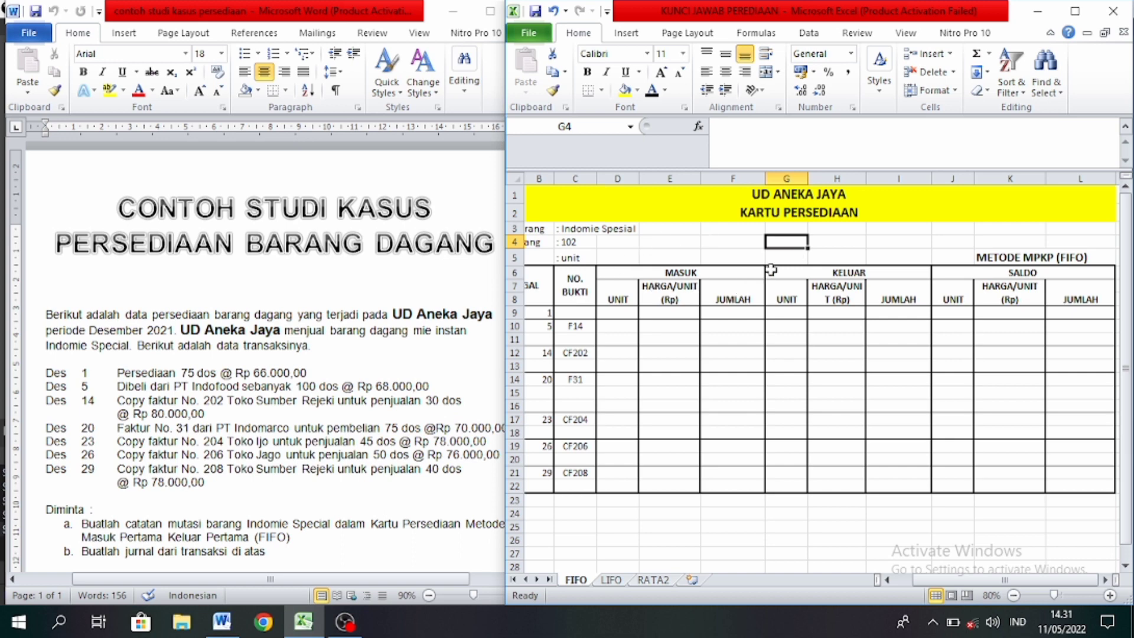
{"action": "left_click", "coordinate": [547, 298]}
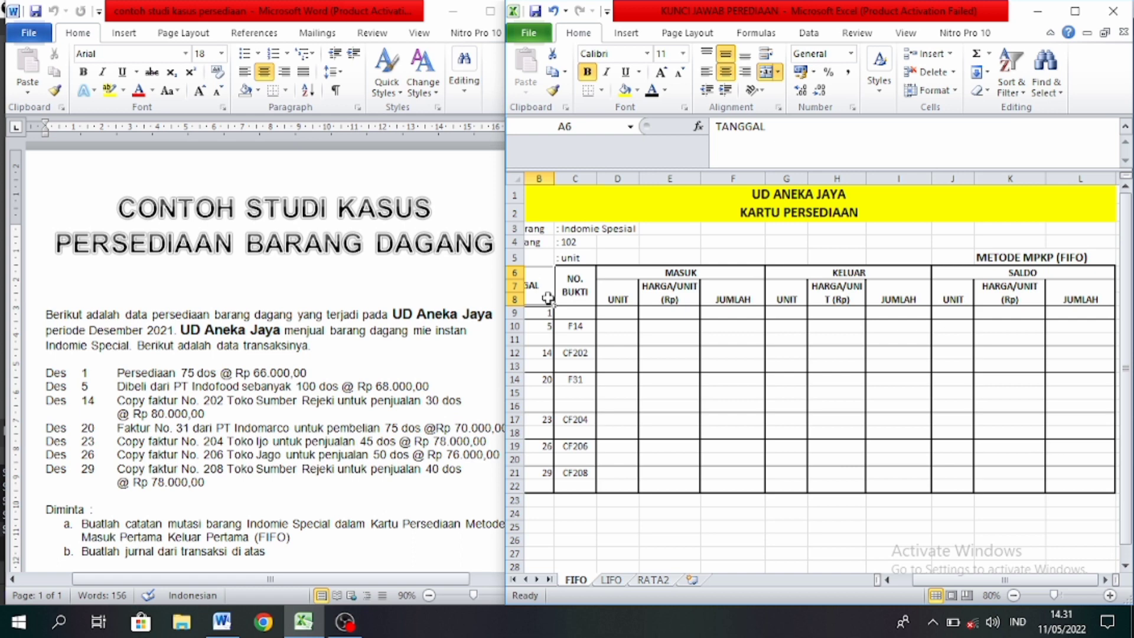
{"action": "left_click", "coordinate": [886, 581]}
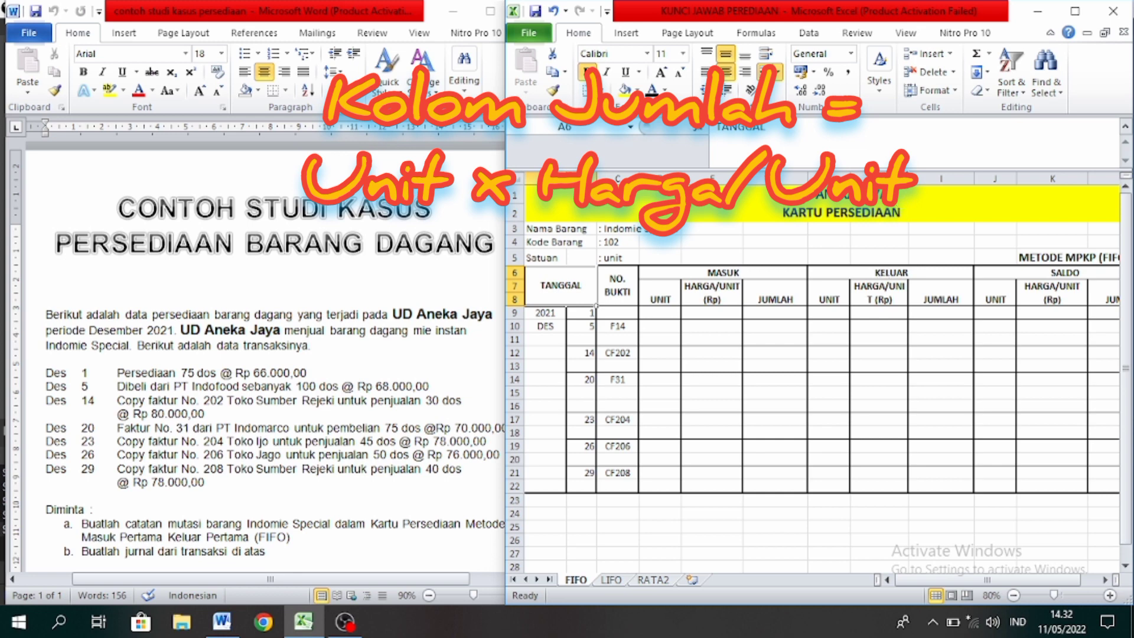
{"action": "left_click_drag", "start_coordinate": [908, 178], "coordinate": [915, 177]}
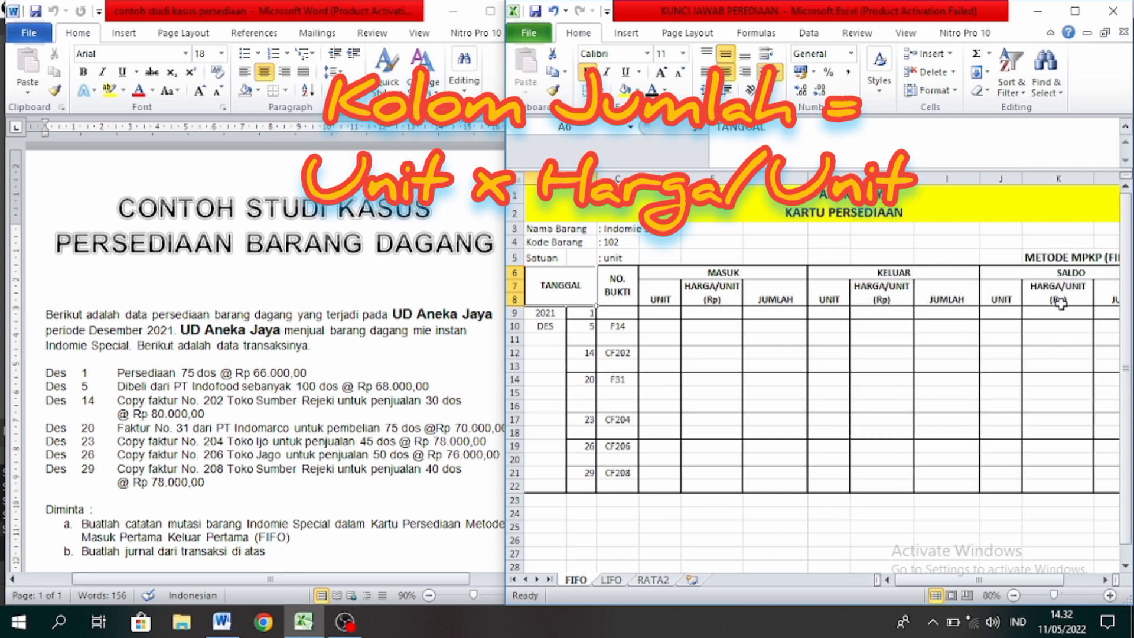
{"action": "left_click_drag", "start_coordinate": [1028, 581], "coordinate": [1061, 582]}
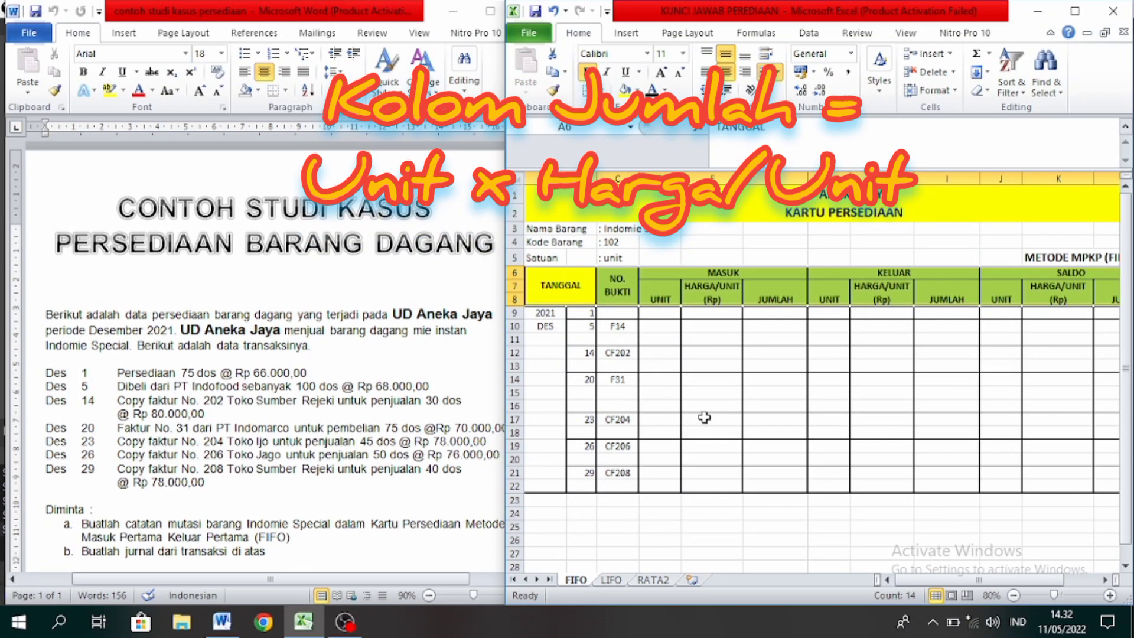
{"action": "left_click", "coordinate": [660, 313]}
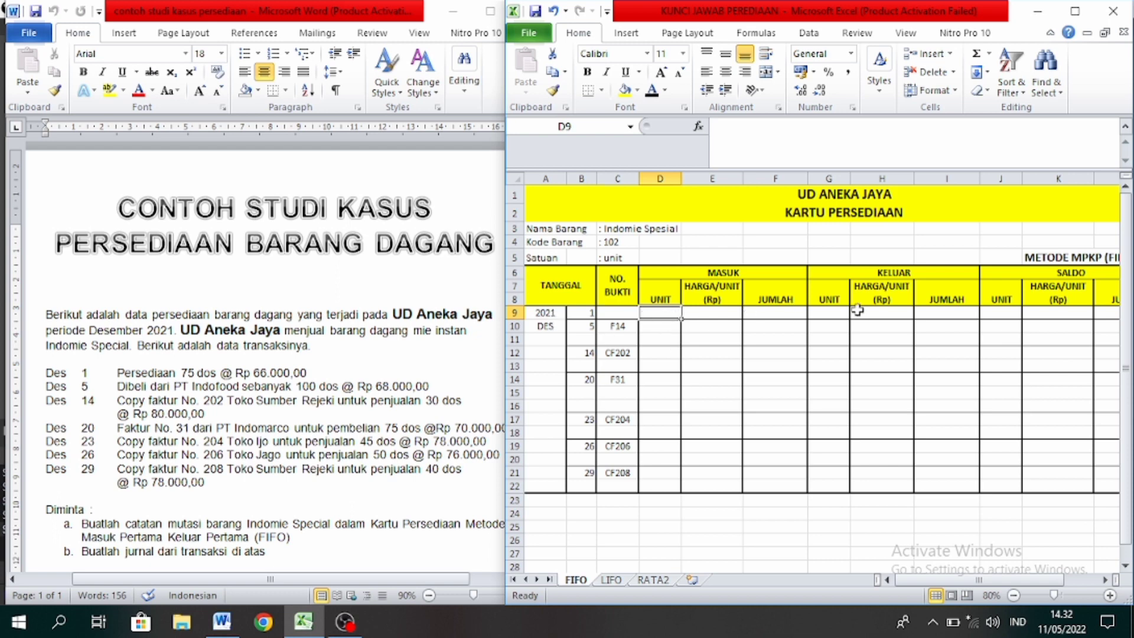
- Set the font colour of the 1 December opening balance entries in J9:L9 to black
{"action": "left_click", "coordinate": [1004, 315]}
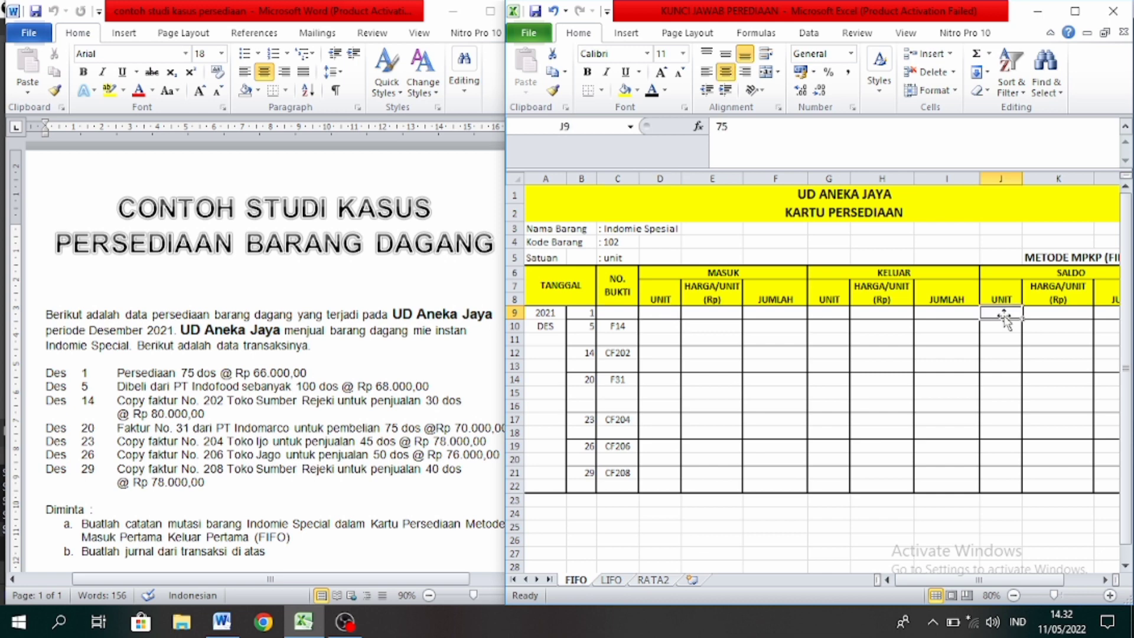
{"action": "key", "text": "shift+Right"}
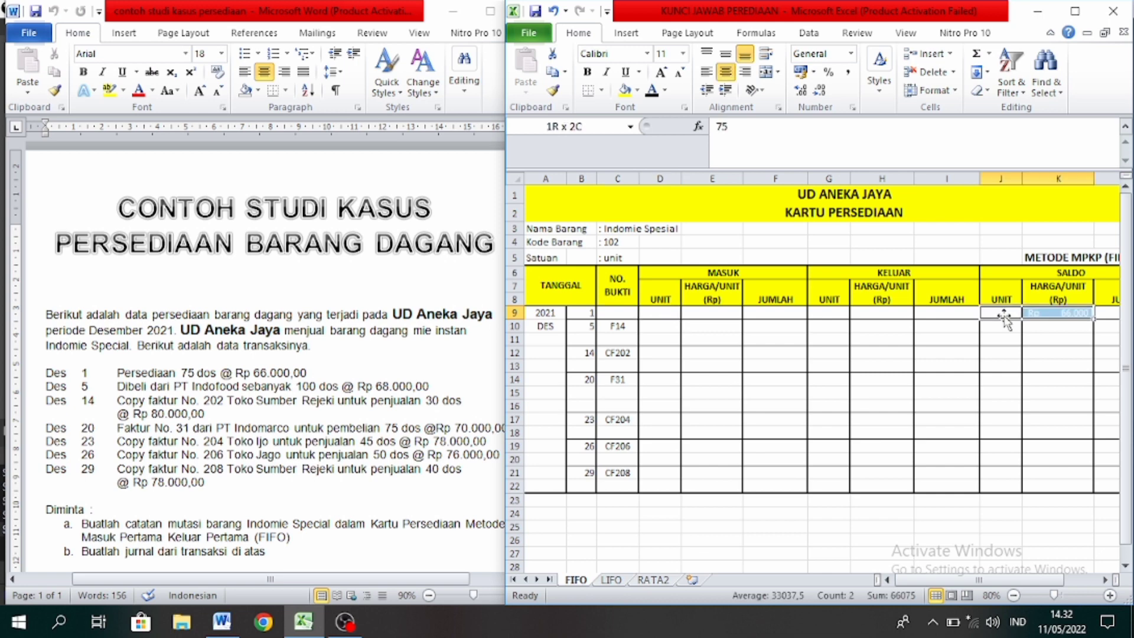
{"action": "key", "text": "shift+Right"}
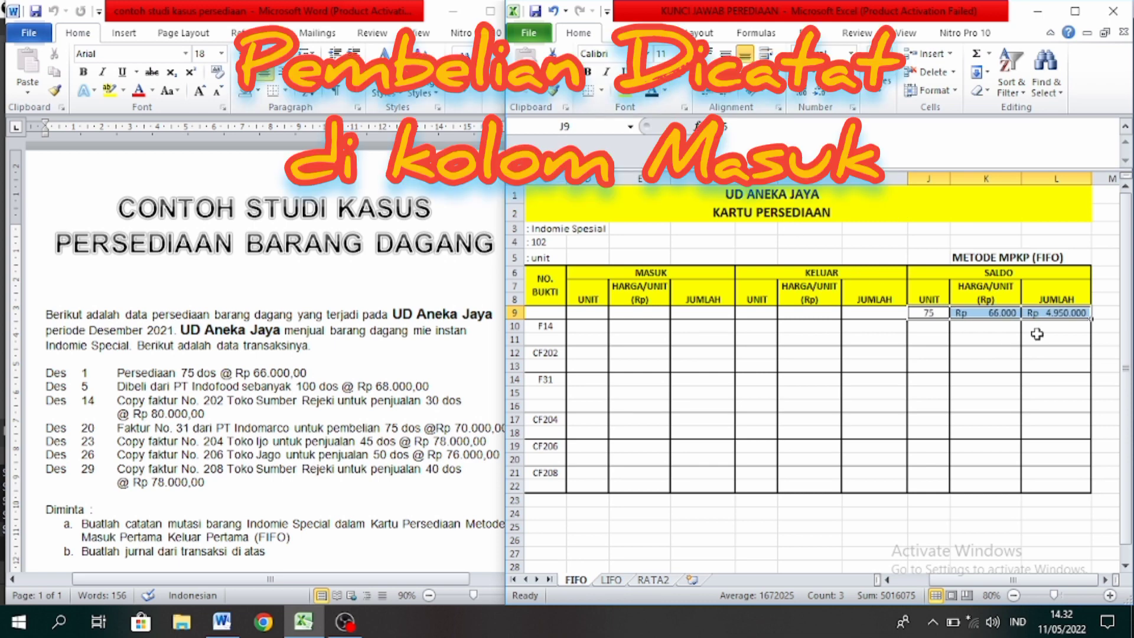
{"action": "left_click", "coordinate": [1062, 329]}
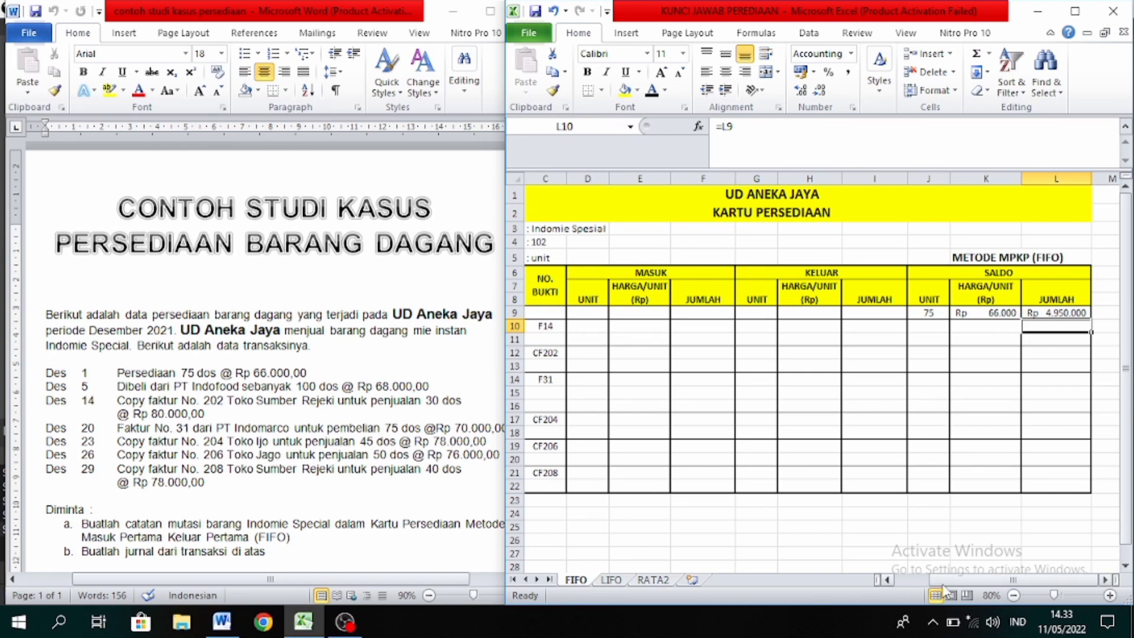
- Set the font colour of the 5 December purchase entries under MASUK in D10:F10 to black
{"action": "left_click_drag", "start_coordinate": [944, 583], "coordinate": [914, 584]}
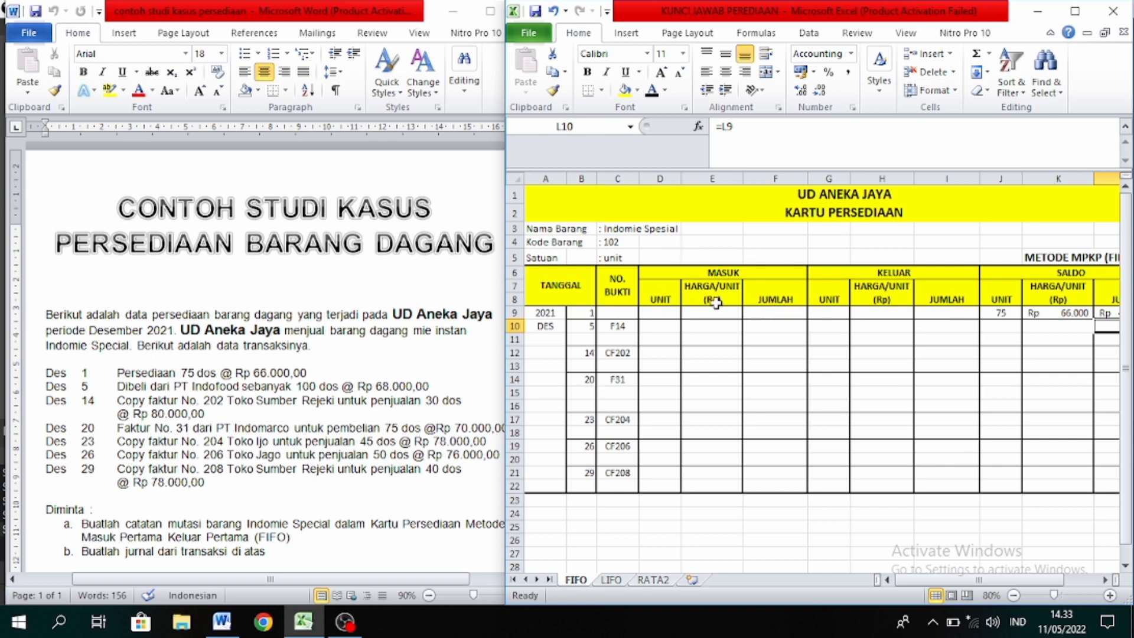
{"action": "left_click", "coordinate": [658, 331]}
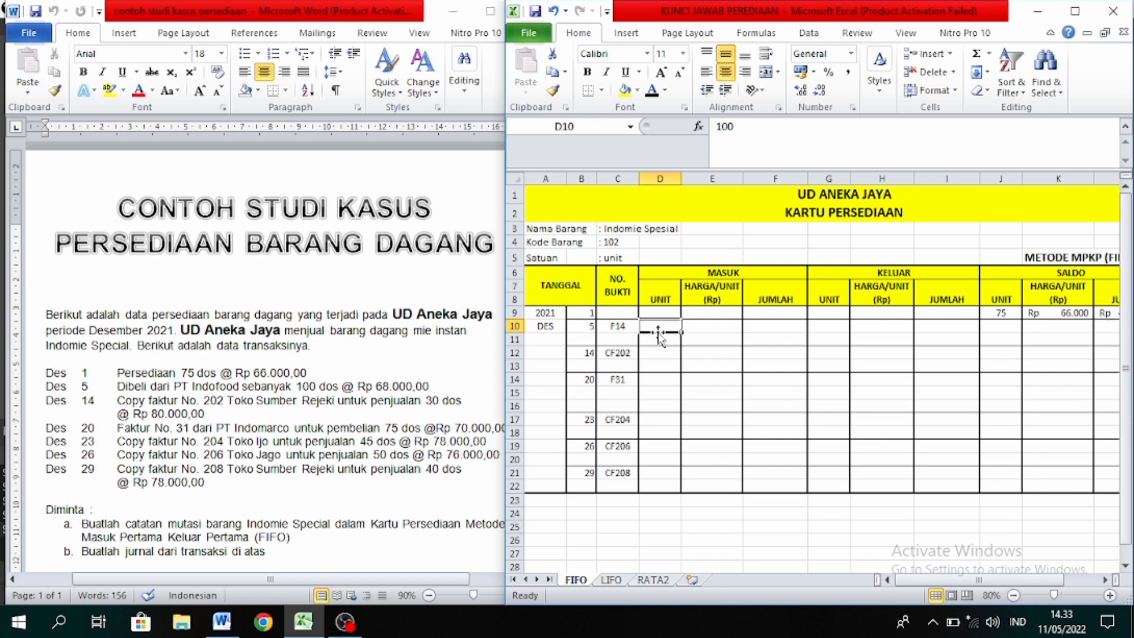
{"action": "key", "text": "shift+Right"}
{"action": "key", "text": "shift+Right"}
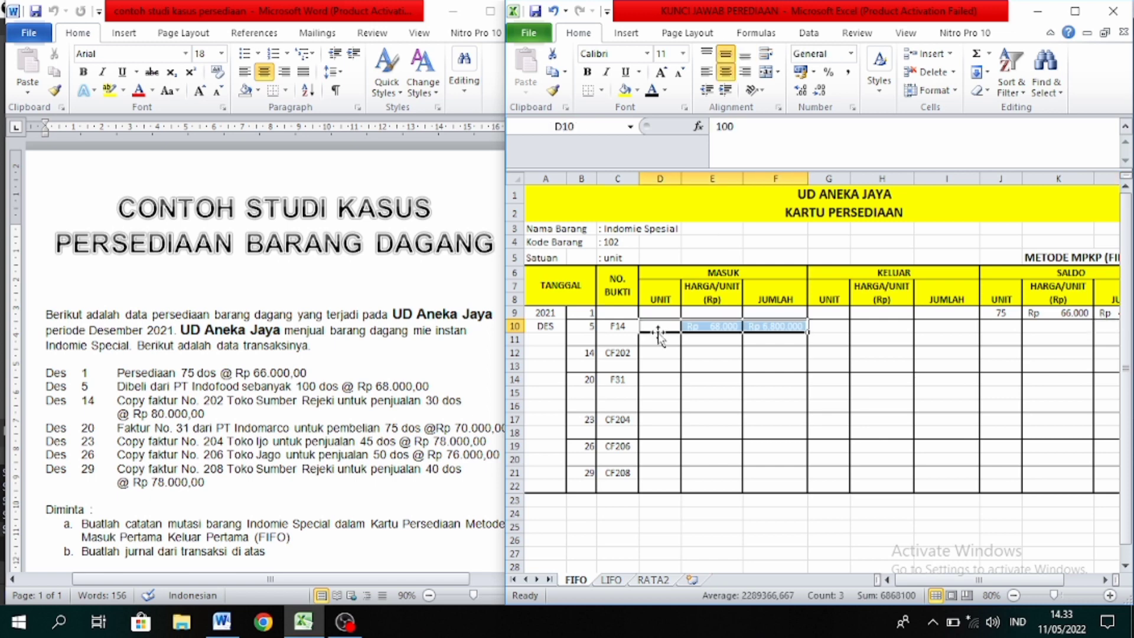
{"action": "left_click", "coordinate": [653, 91]}
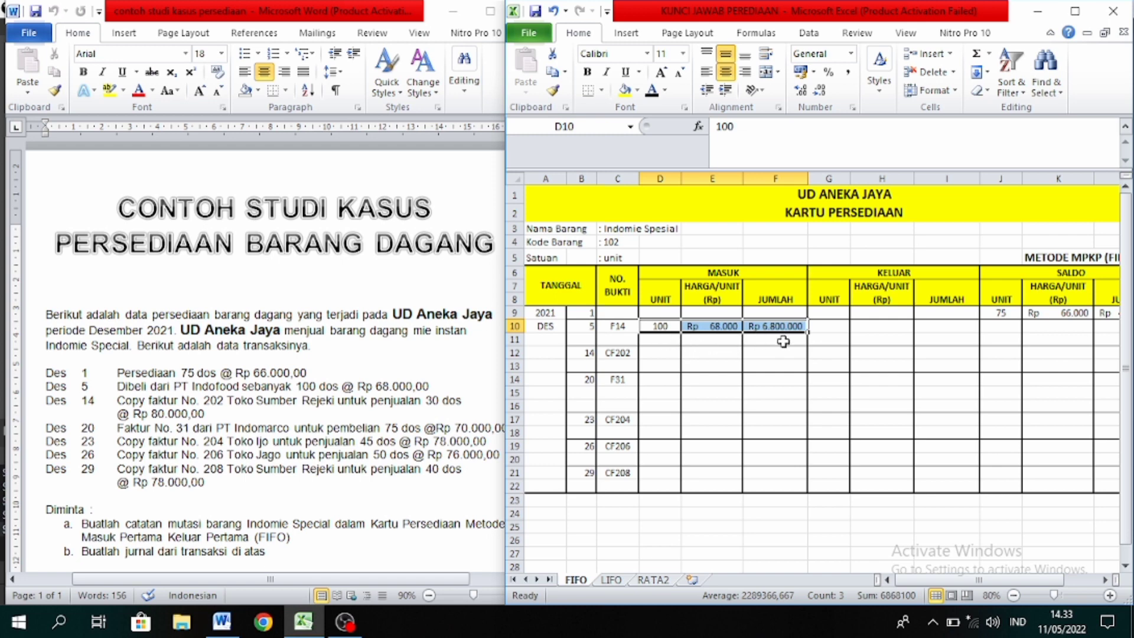
- Set the font colour of the carried-over balance entries under SALDO in J10:L10 to black
{"action": "left_click", "coordinate": [1110, 596]}
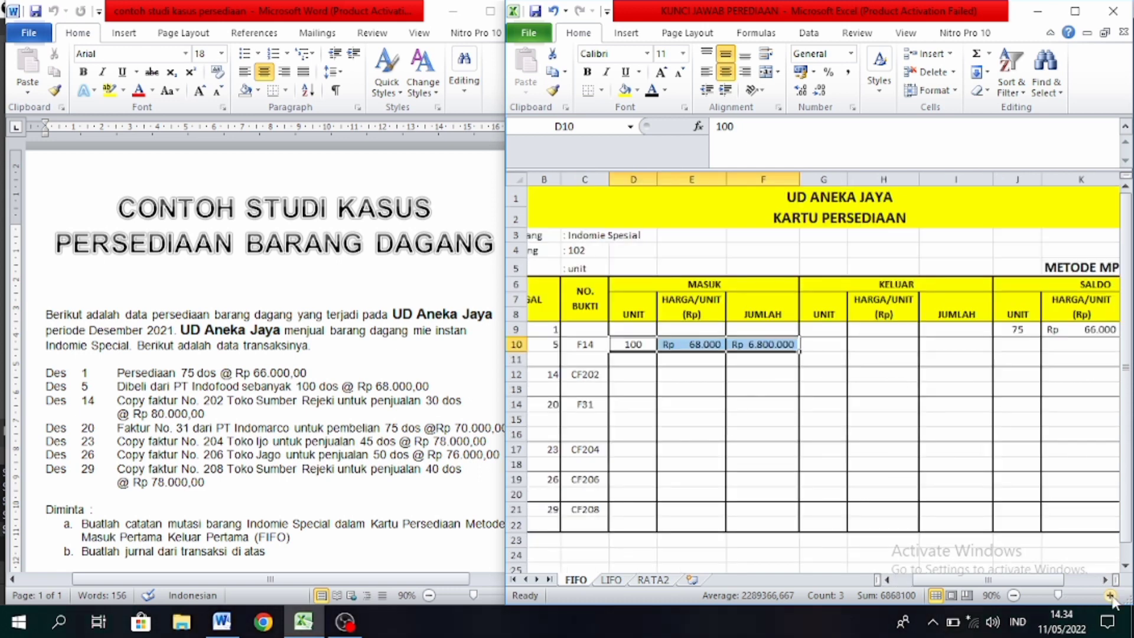
{"action": "left_click_drag", "start_coordinate": [1025, 584], "coordinate": [974, 580]}
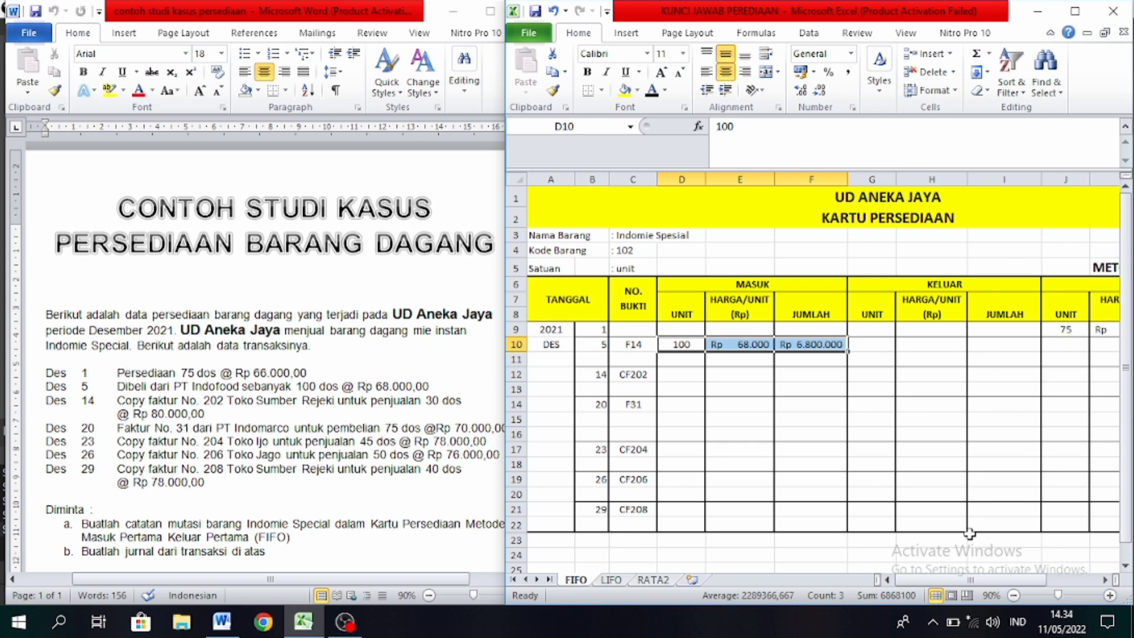
{"action": "left_click_drag", "start_coordinate": [969, 581], "coordinate": [1015, 585]}
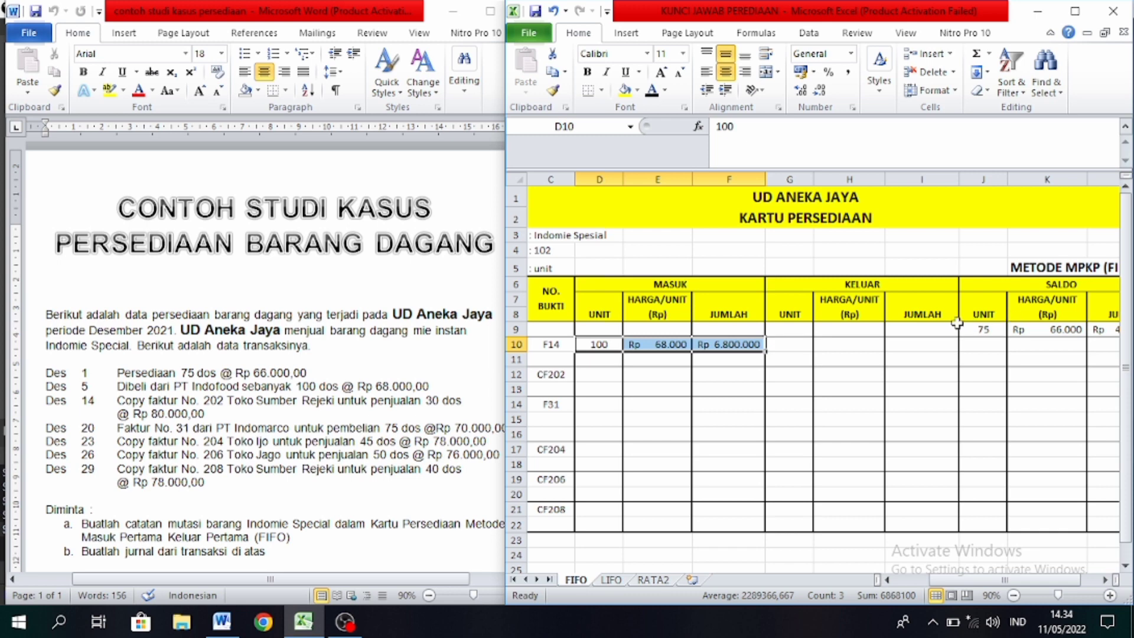
{"action": "left_click", "coordinate": [982, 344]}
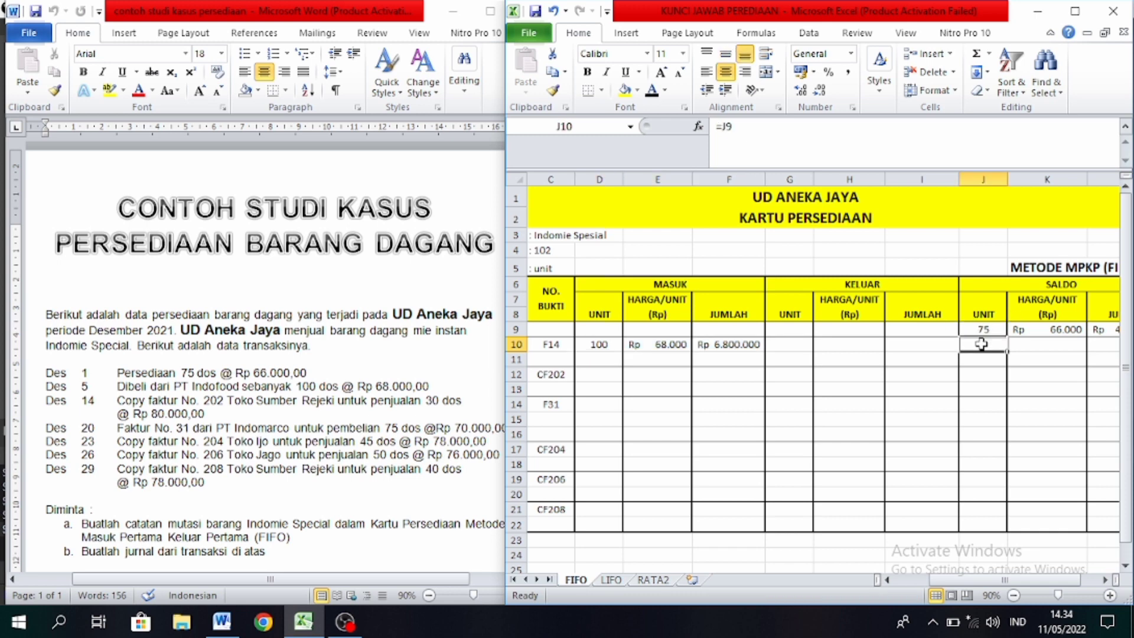
{"action": "key", "text": "shift+Right"}
{"action": "key", "text": "shift+Right"}
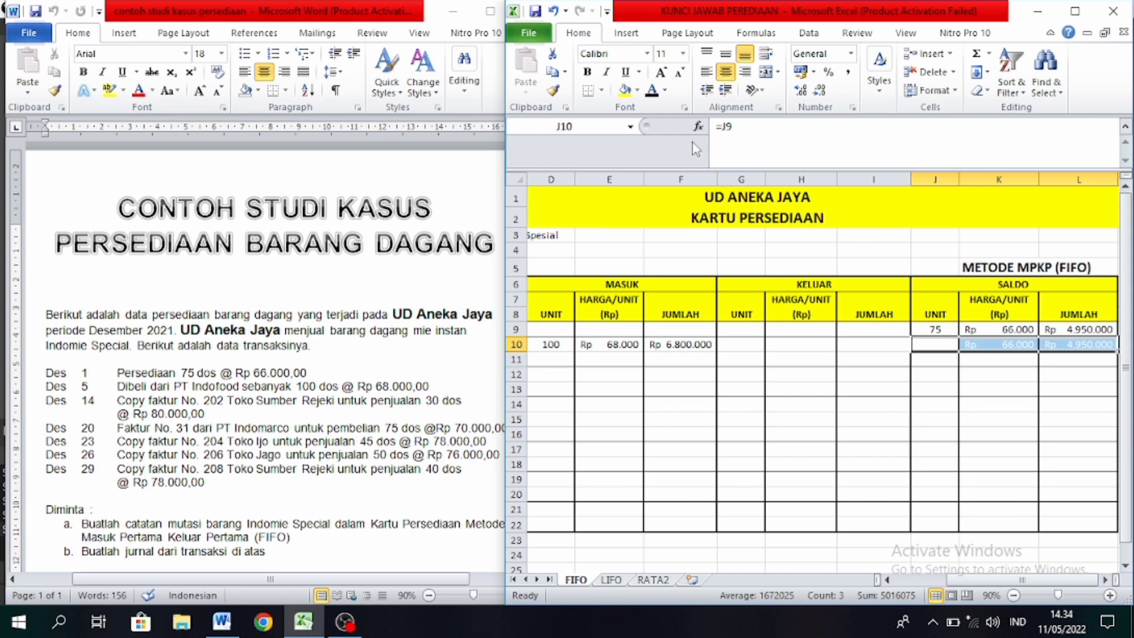
{"action": "left_click", "coordinate": [656, 93]}
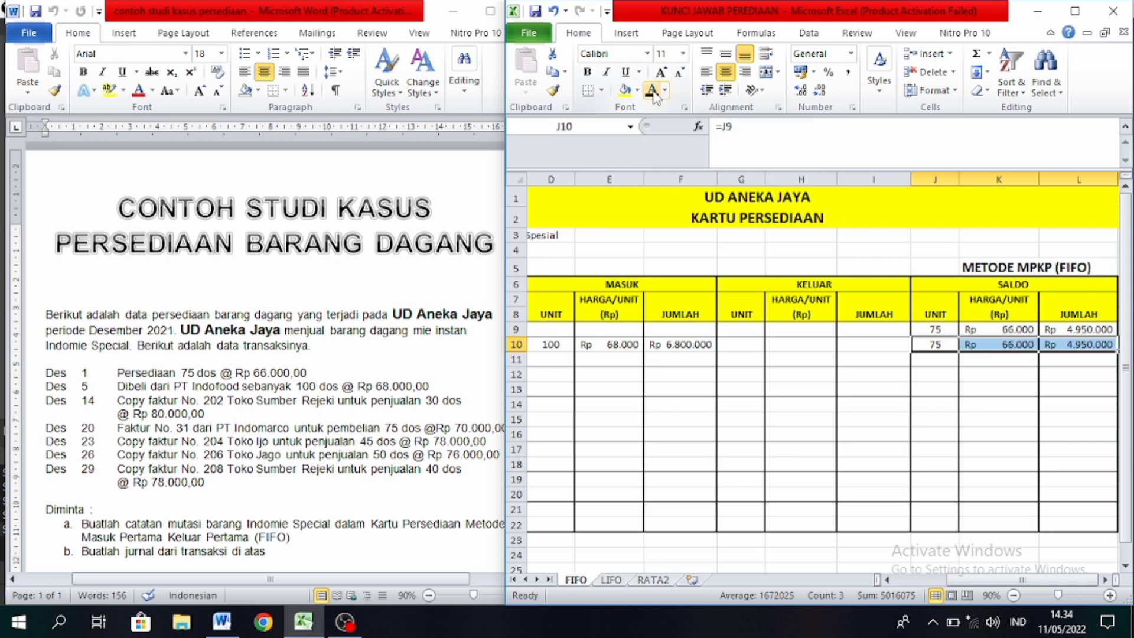
- Set the font colour of the newly purchased stock's balance entries under SALDO in J11:L11 to black
{"action": "left_click_drag", "start_coordinate": [957, 404], "coordinate": [964, 358]}
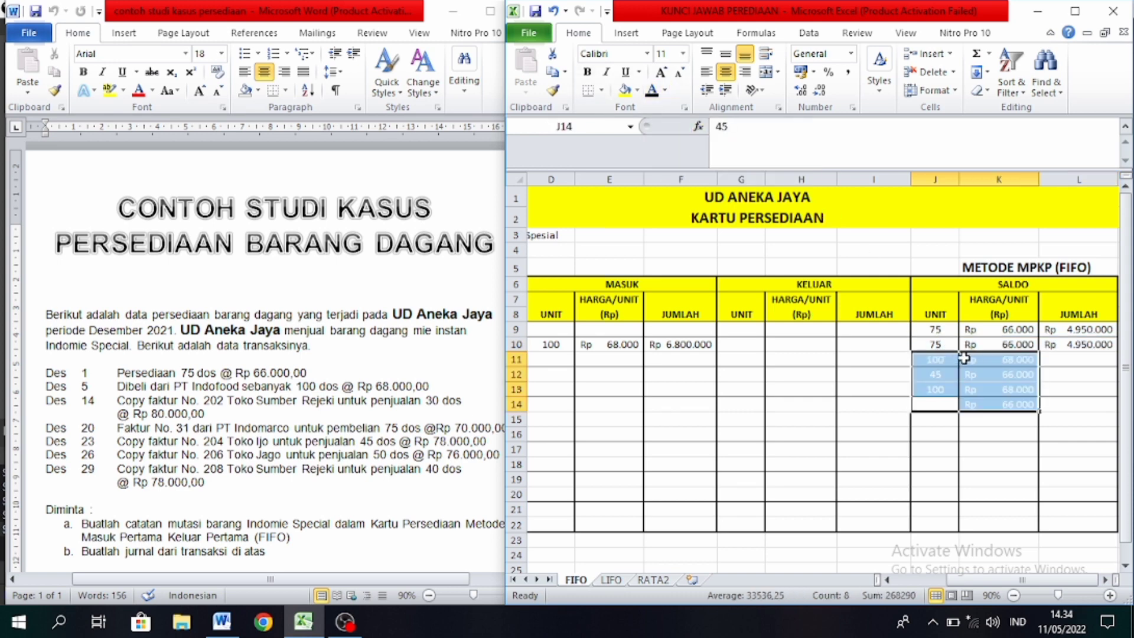
{"action": "left_click", "coordinate": [885, 357]}
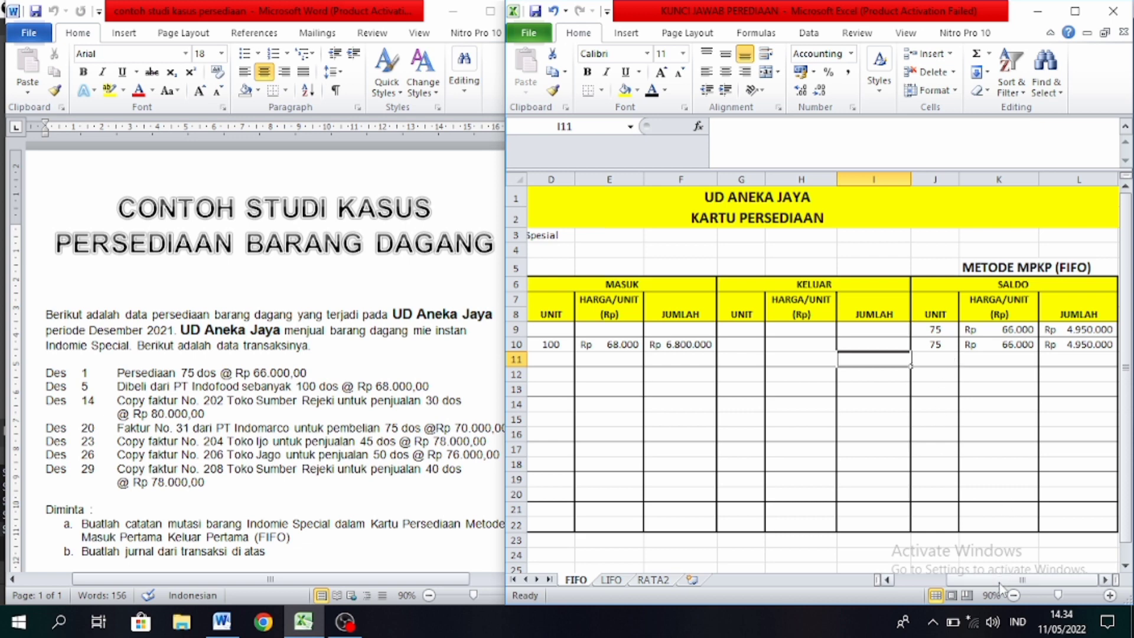
{"action": "left_click_drag", "start_coordinate": [999, 584], "coordinate": [963, 587]}
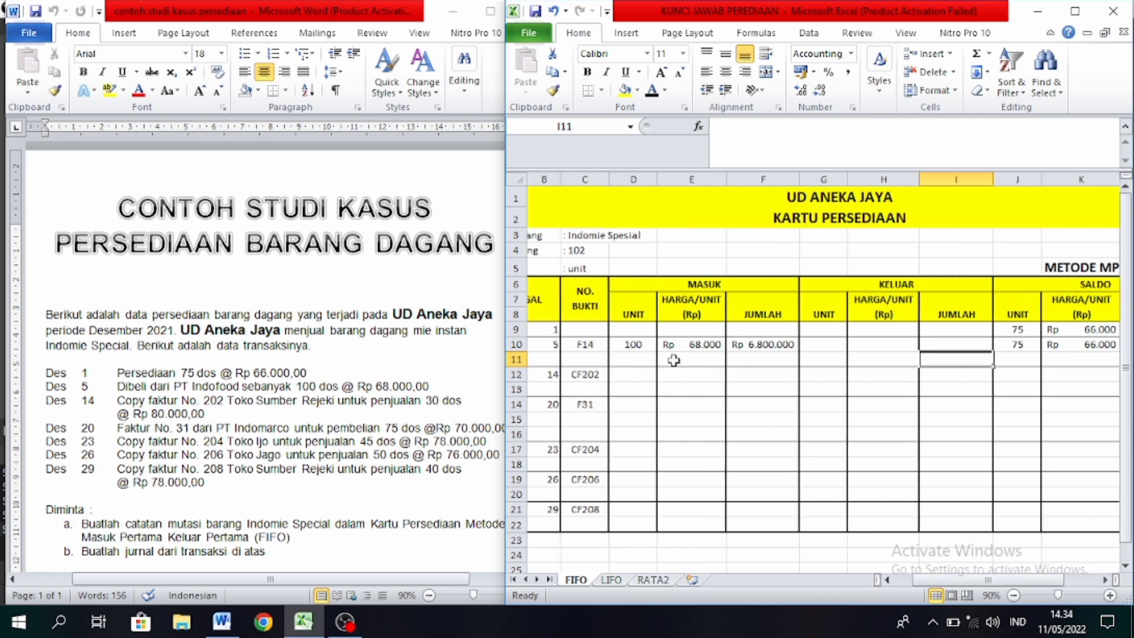
{"action": "left_click", "coordinate": [1018, 357]}
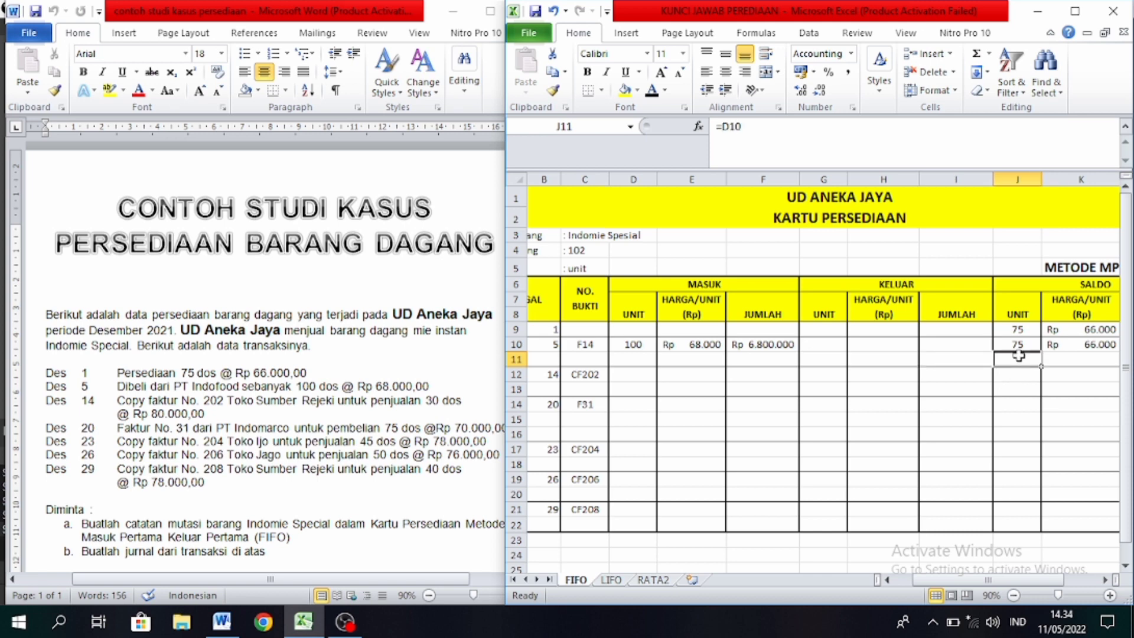
{"action": "left_click_drag", "start_coordinate": [1041, 366], "coordinate": [1087, 360]}
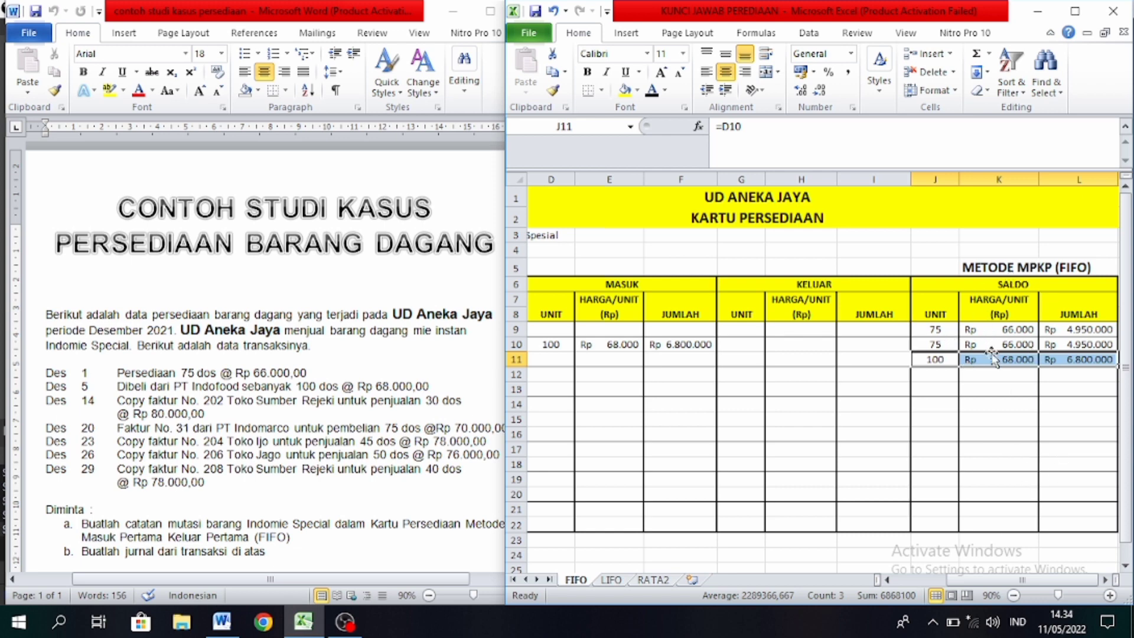
{"action": "left_click_drag", "start_coordinate": [1014, 582], "coordinate": [1001, 584]}
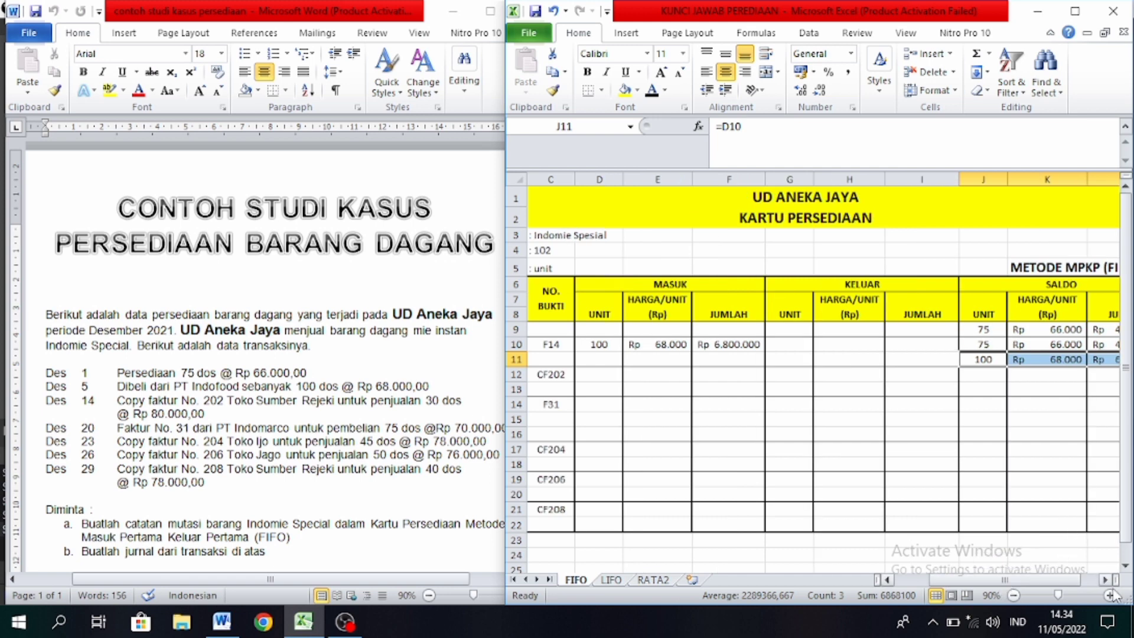
{"action": "left_click", "coordinate": [1015, 596]}
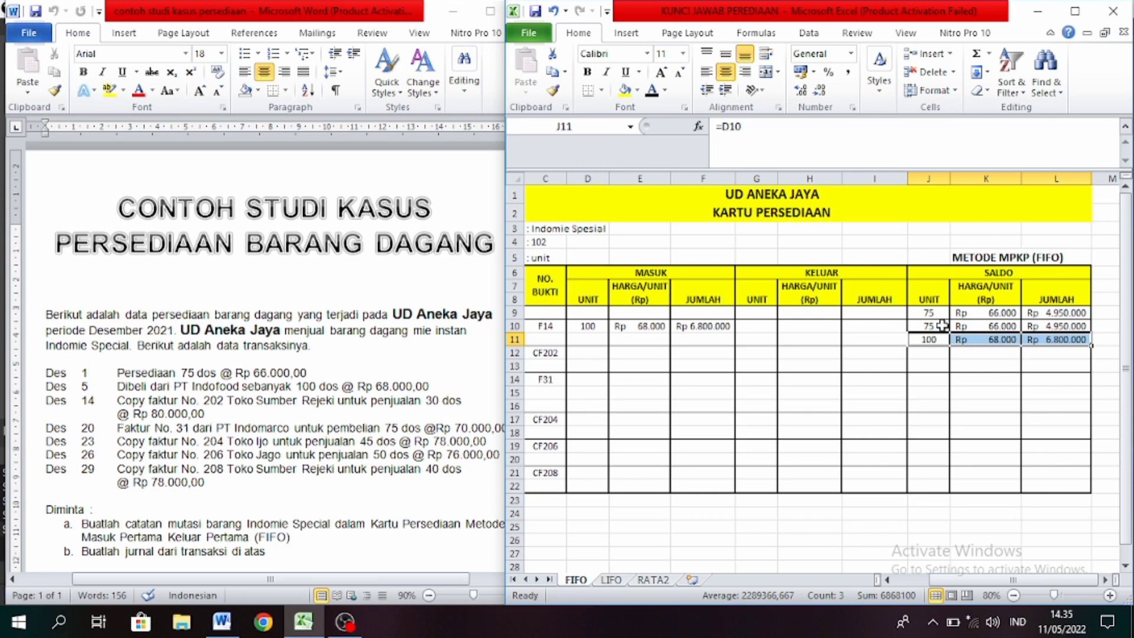
{"action": "left_click", "coordinate": [900, 584]}
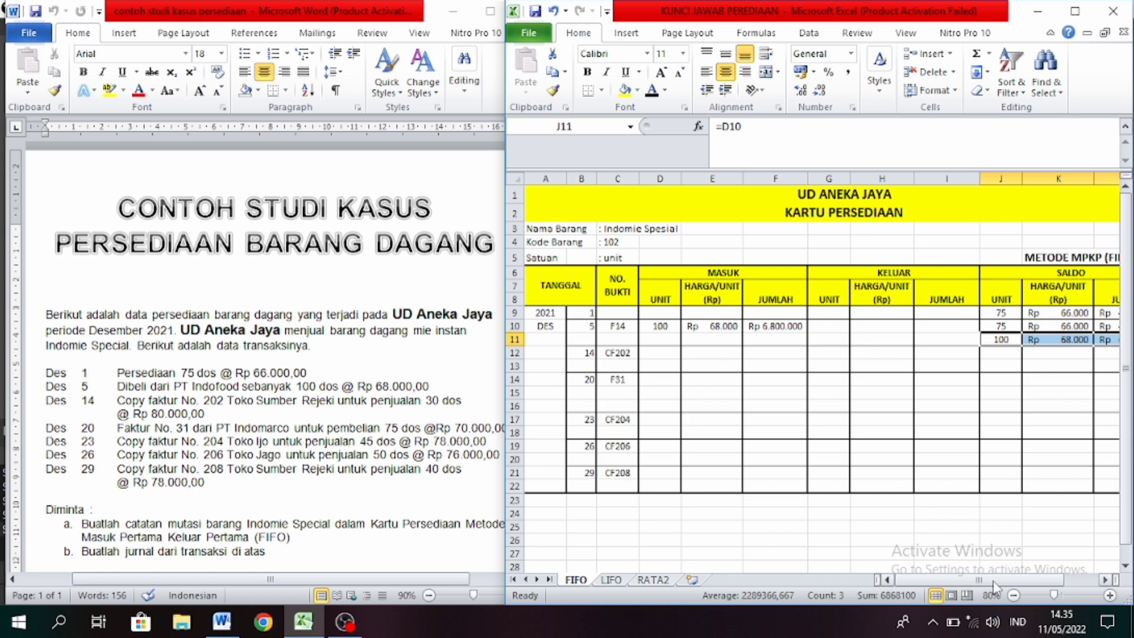
- Set the font colour of the 14 December sale entries under KELUAR in G12:I12 to black
{"action": "left_click", "coordinate": [1105, 581]}
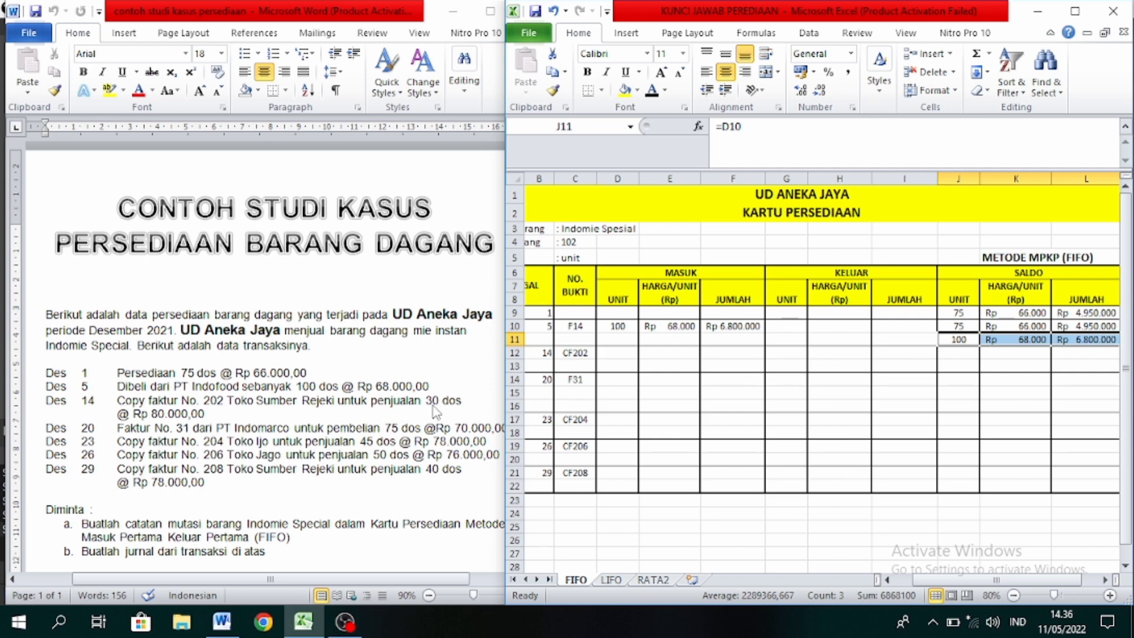
{"action": "left_click", "coordinate": [788, 352]}
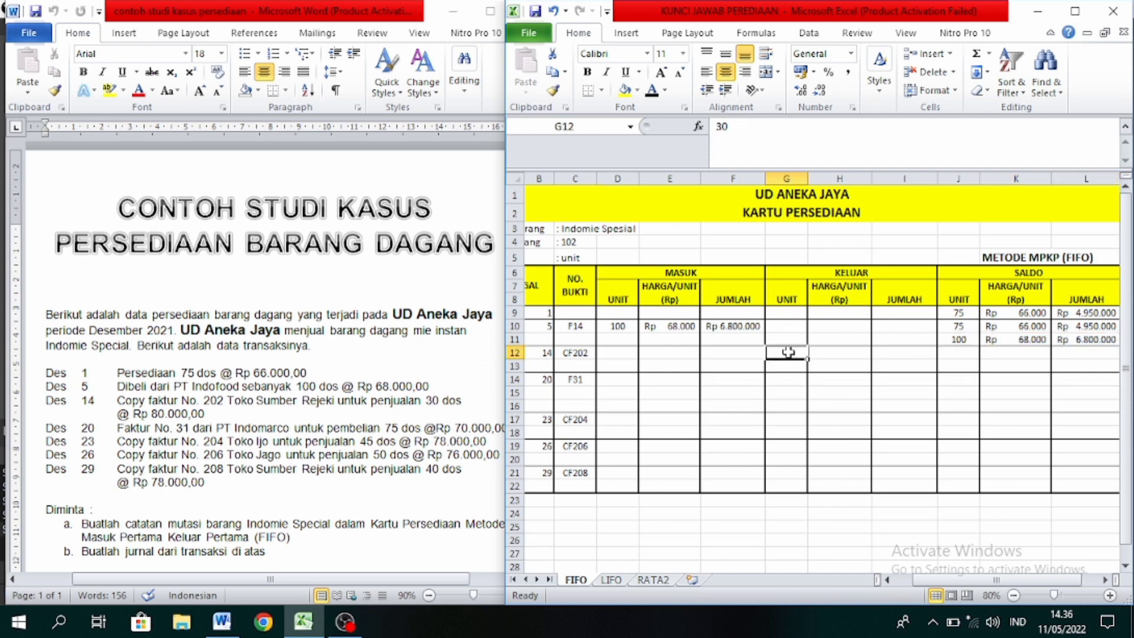
{"action": "key", "text": "shift+Right"}
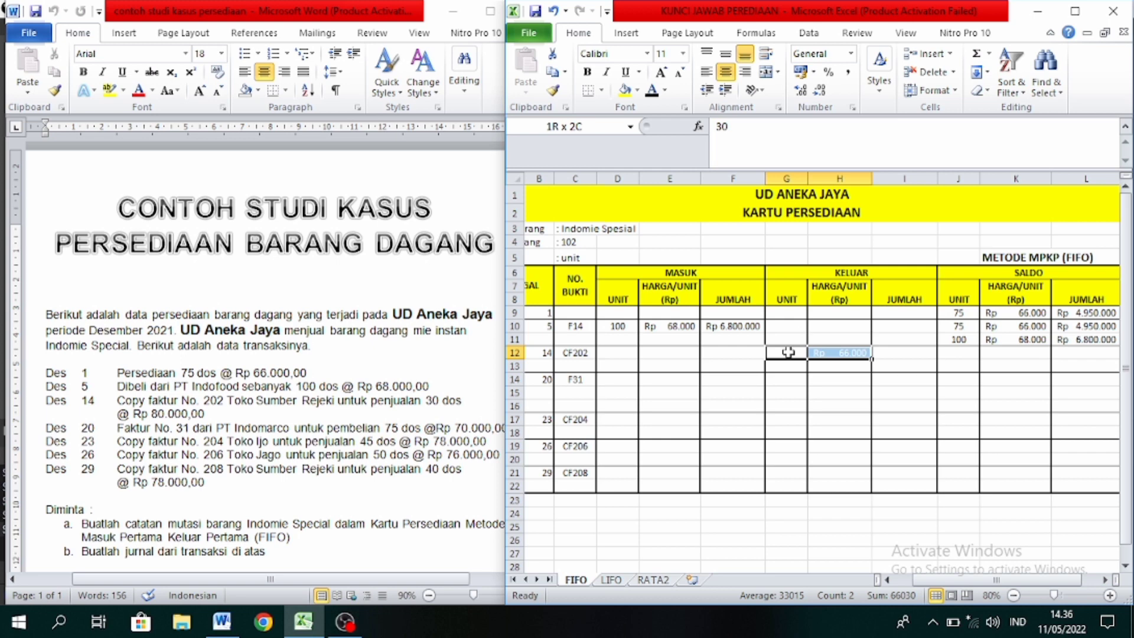
{"action": "key", "text": "shift+Right"}
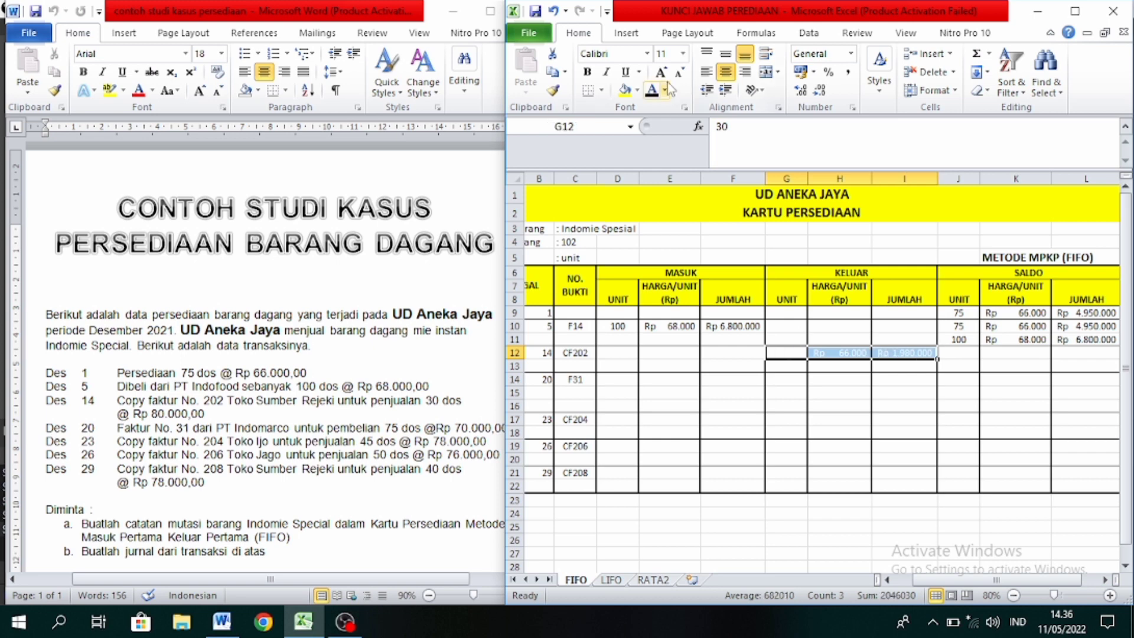
{"action": "left_click", "coordinate": [652, 94]}
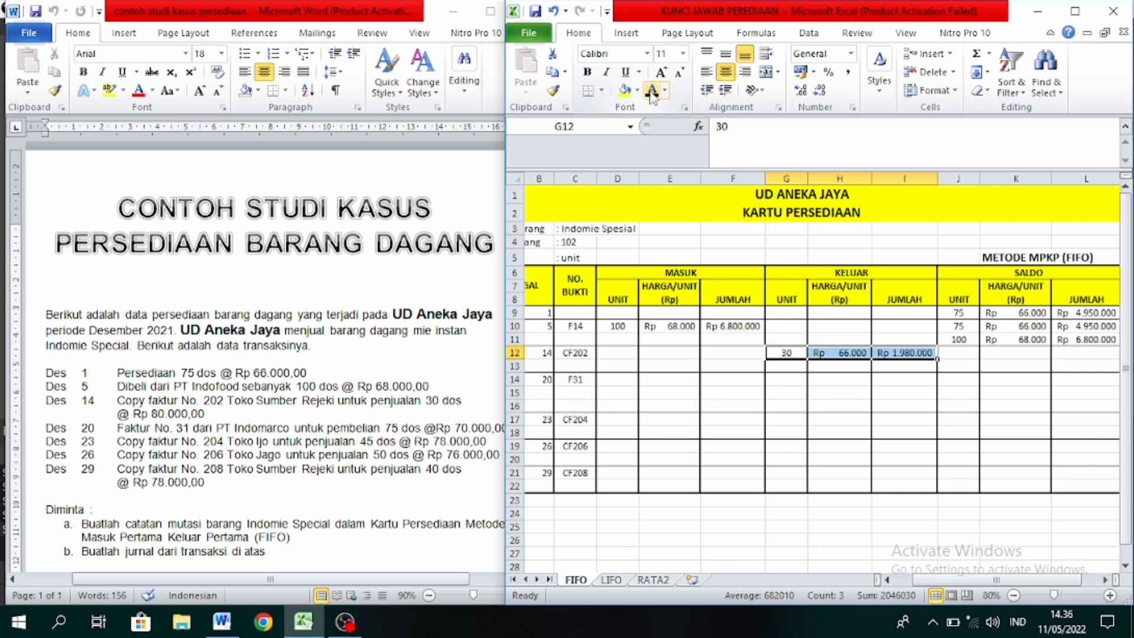
{"action": "key", "text": "Down"}
{"action": "key", "text": "Down"}
{"action": "key", "text": "Down"}
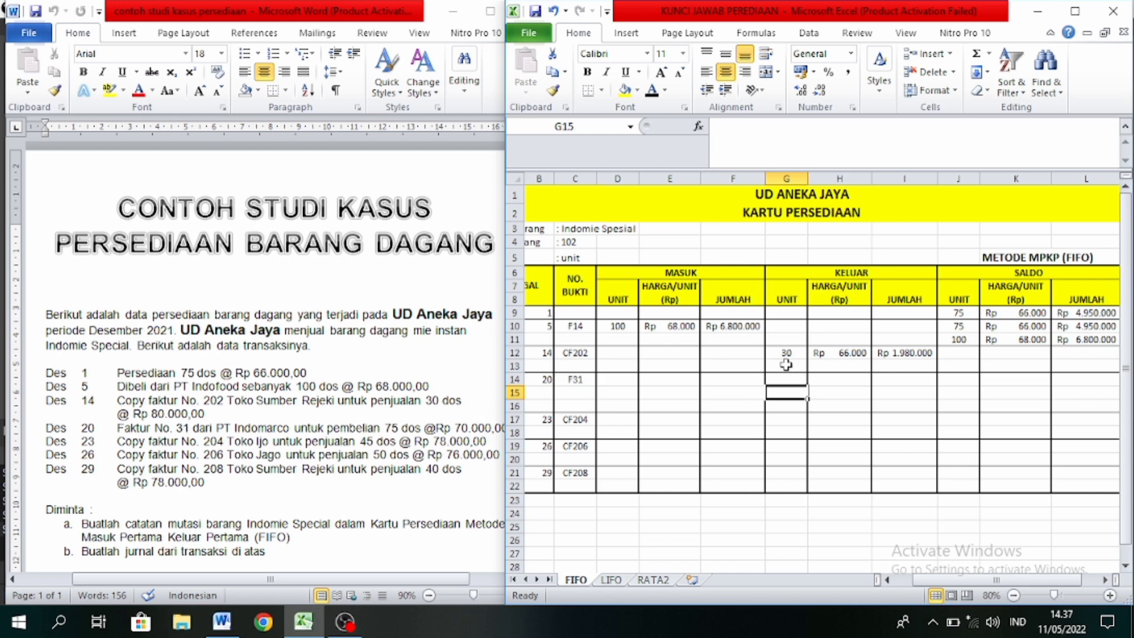
- Set the font colour of the remaining Rp 66.000 stock's balance entries under SALDO in J12:L12 to black
{"action": "left_click", "coordinate": [960, 353]}
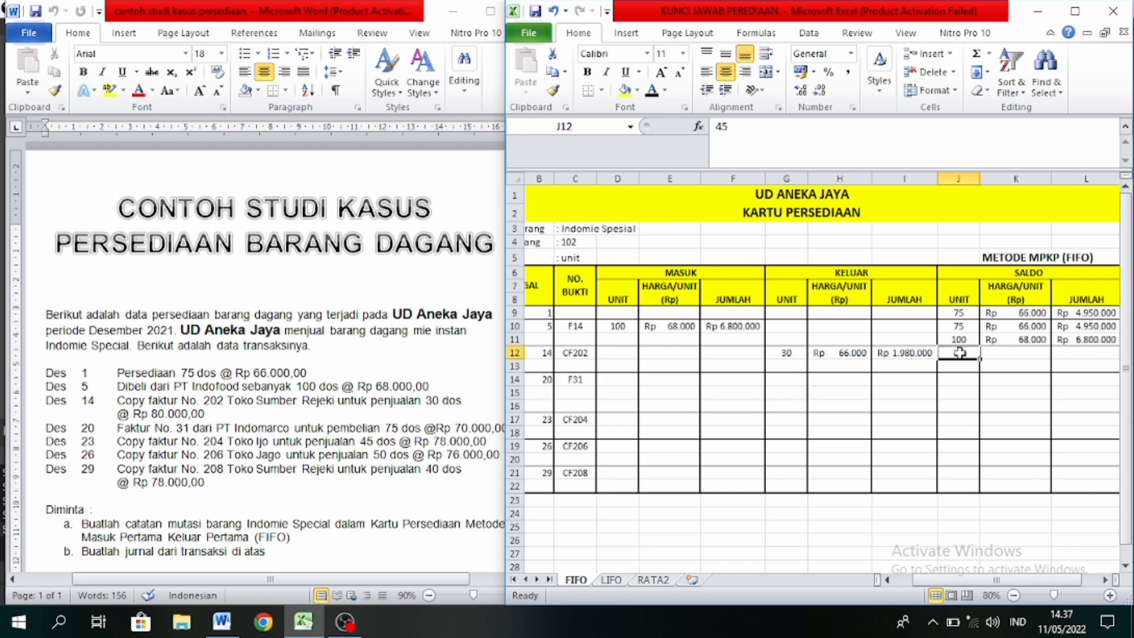
{"action": "left_click_drag", "start_coordinate": [960, 353], "coordinate": [1058, 352]}
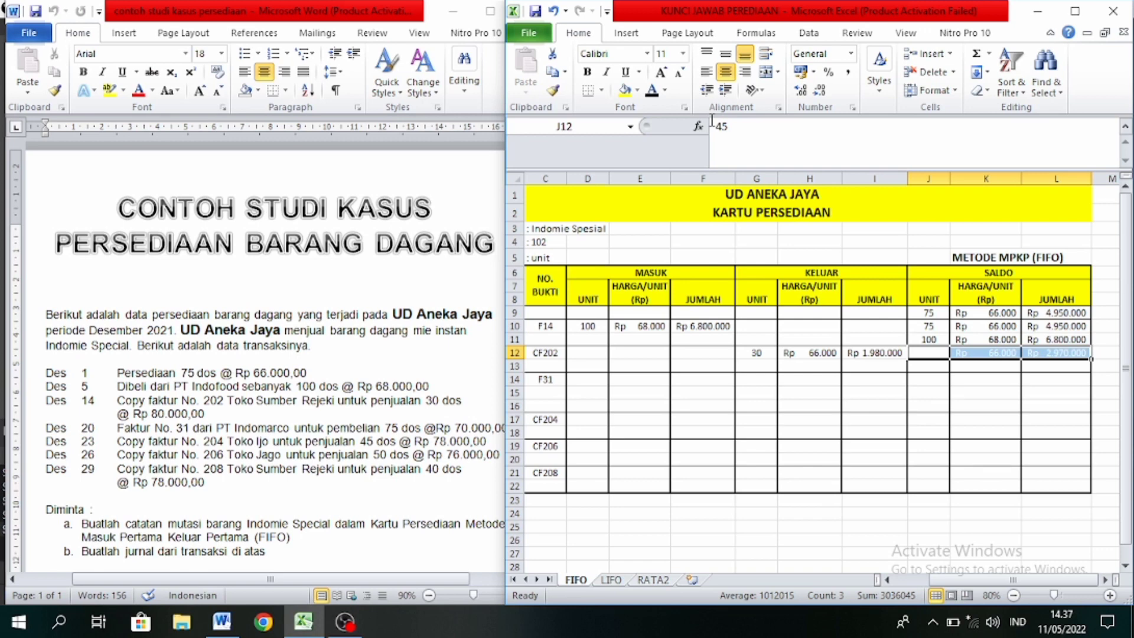
{"action": "left_click", "coordinate": [946, 377]}
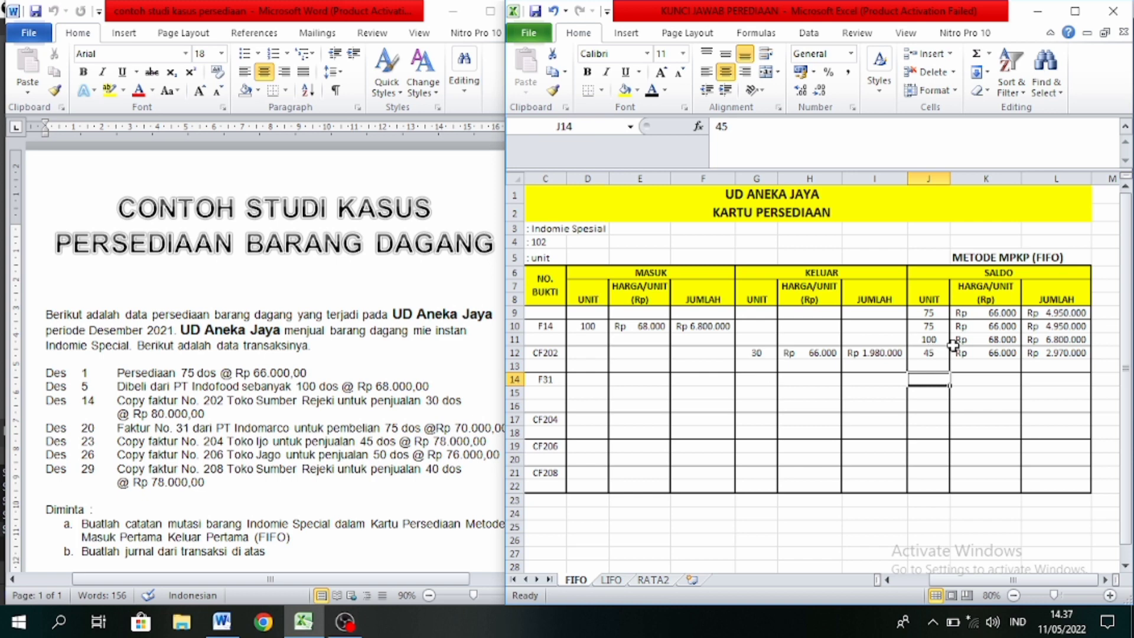
- Set the font colour of the Rp 68.000 stock's balance entries under SALDO in J13:L13 to black
{"action": "left_click", "coordinate": [932, 367]}
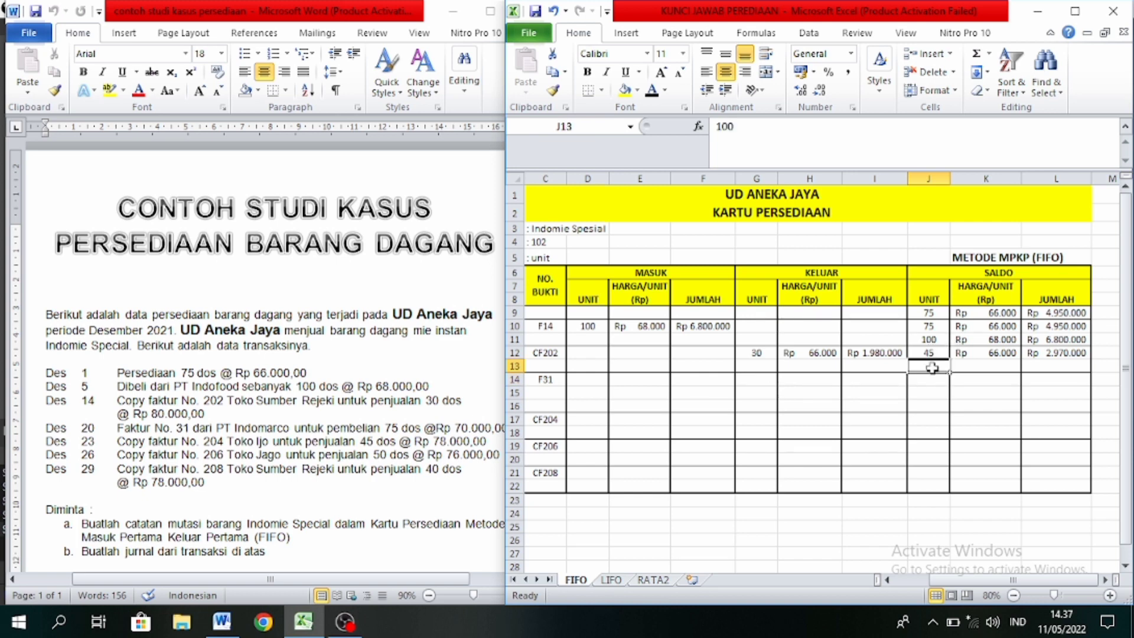
{"action": "key", "text": "shift+Right"}
{"action": "key", "text": "shift+Right"}
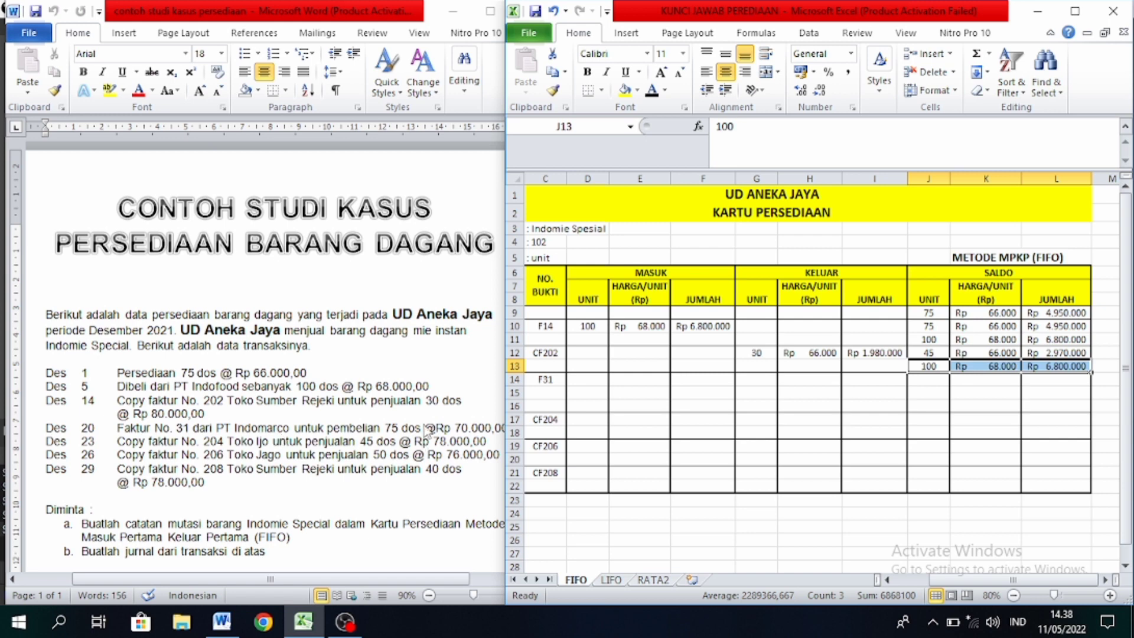
- Set the font colour of the 20 December purchase entries under MASUK in D14:F14 to black
{"action": "left_click", "coordinate": [467, 513]}
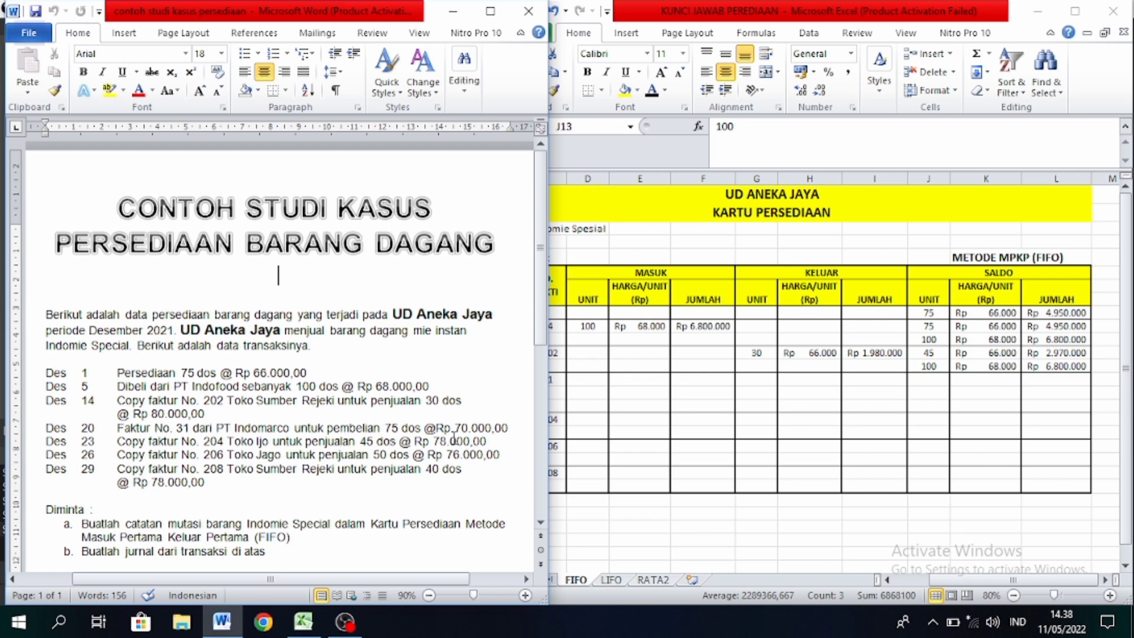
{"action": "left_click", "coordinate": [577, 407]}
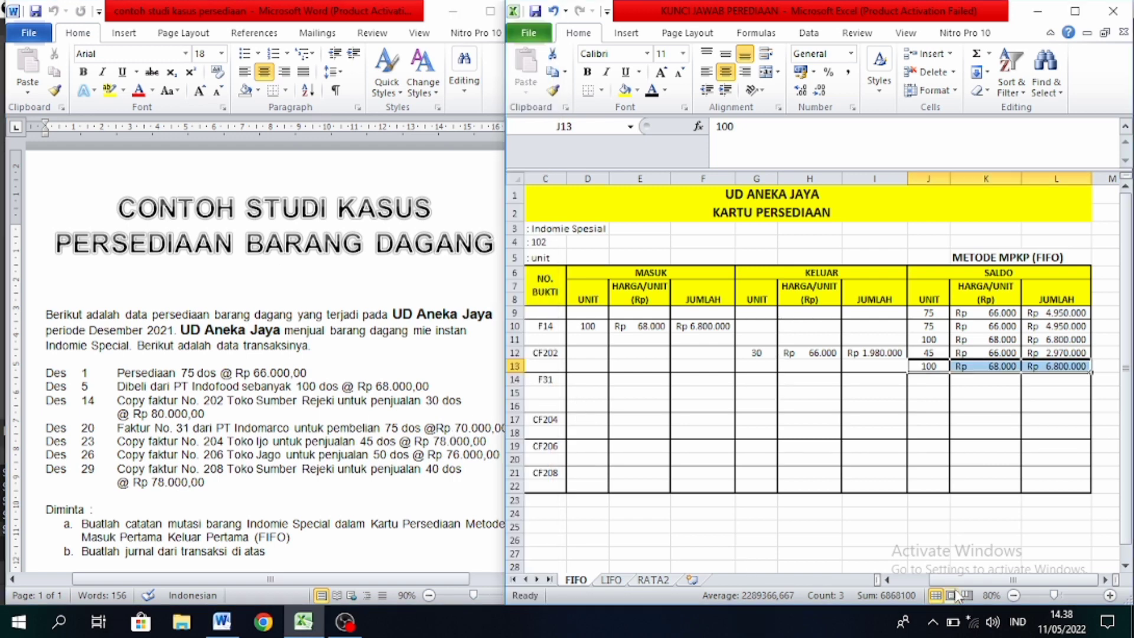
{"action": "left_click_drag", "start_coordinate": [953, 581], "coordinate": [927, 583]}
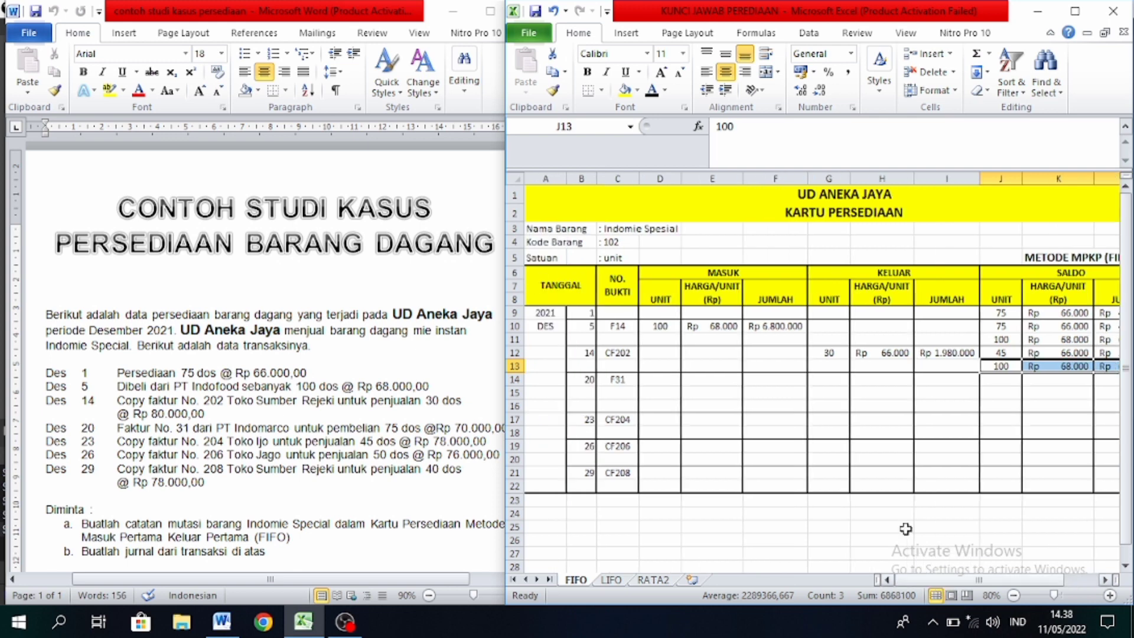
{"action": "left_click", "coordinate": [666, 379]}
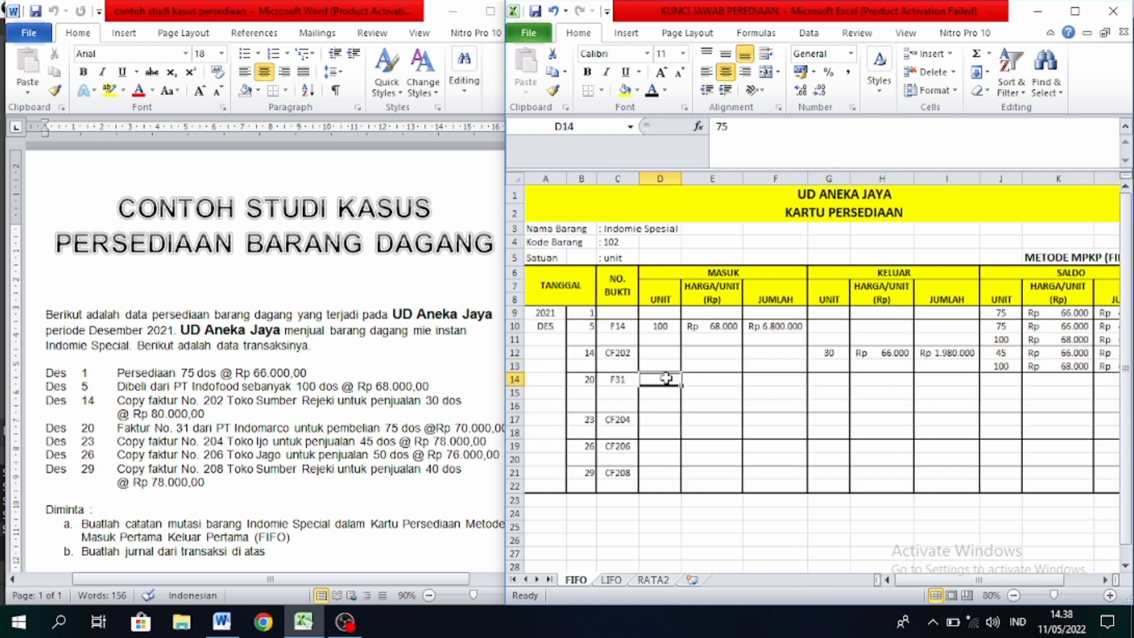
{"action": "left_click_drag", "start_coordinate": [667, 379], "coordinate": [775, 379]}
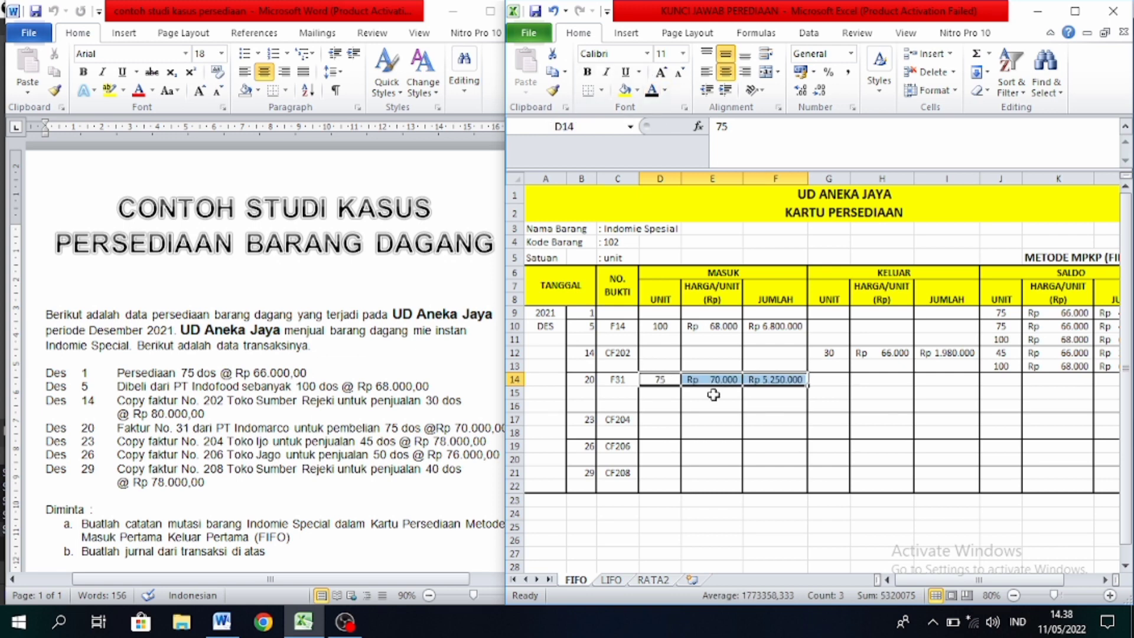
{"action": "left_click", "coordinate": [788, 405]}
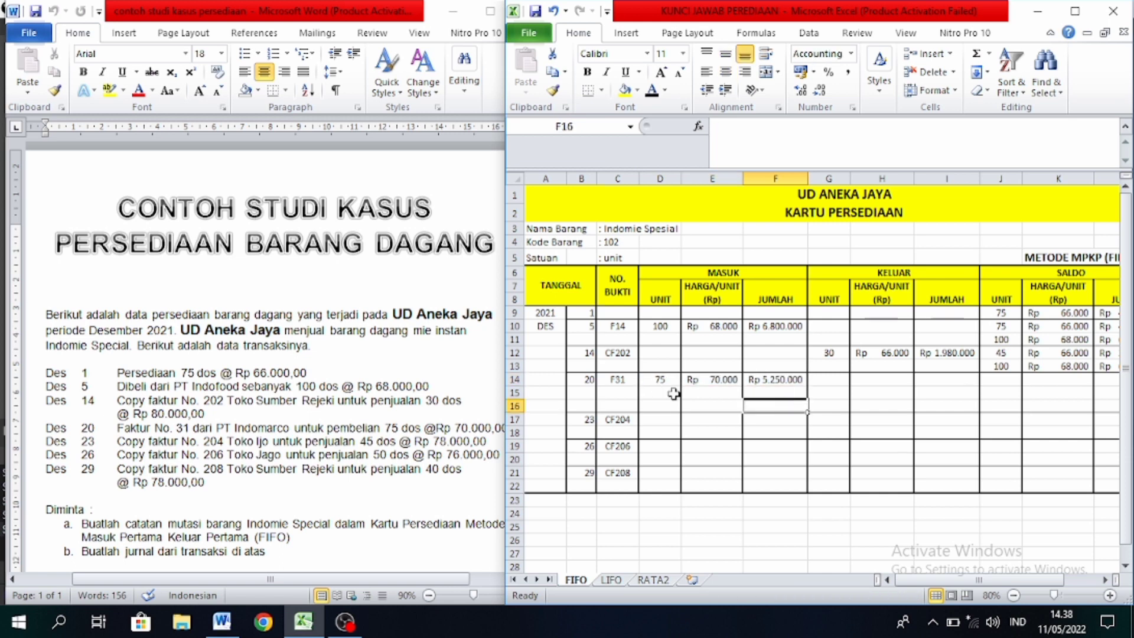
{"action": "left_click", "coordinate": [802, 387]}
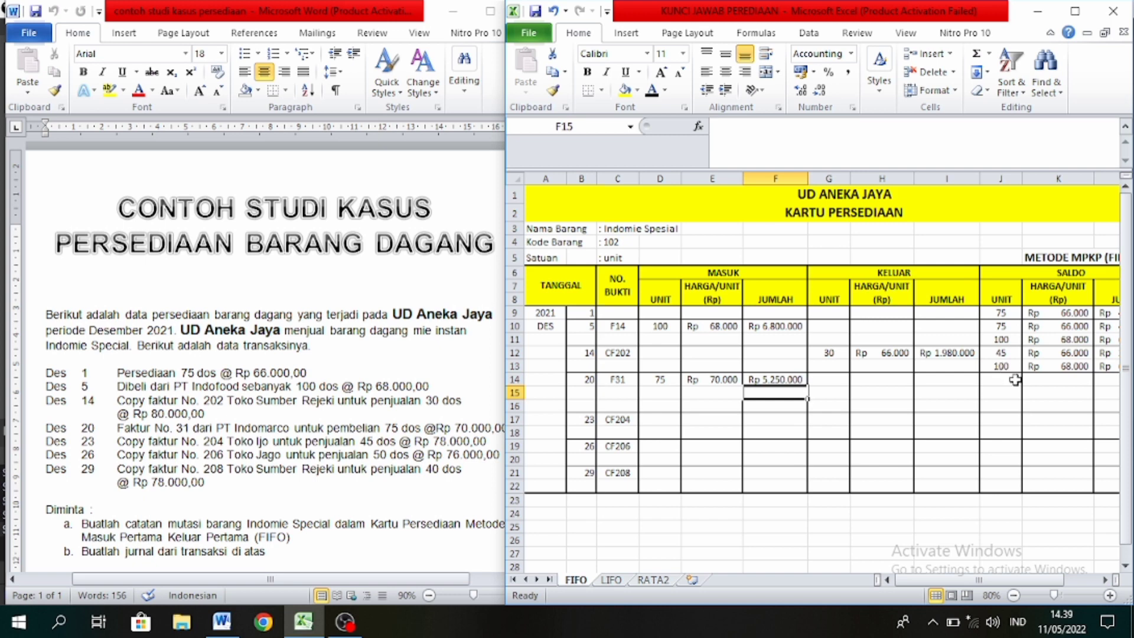
- Set the font colour of the two carried-over balance rows under SALDO in J14:L15 to black
{"action": "left_click", "coordinate": [1014, 379]}
{"action": "key", "text": "shift+Right"}
{"action": "key", "text": "shift+Down"}
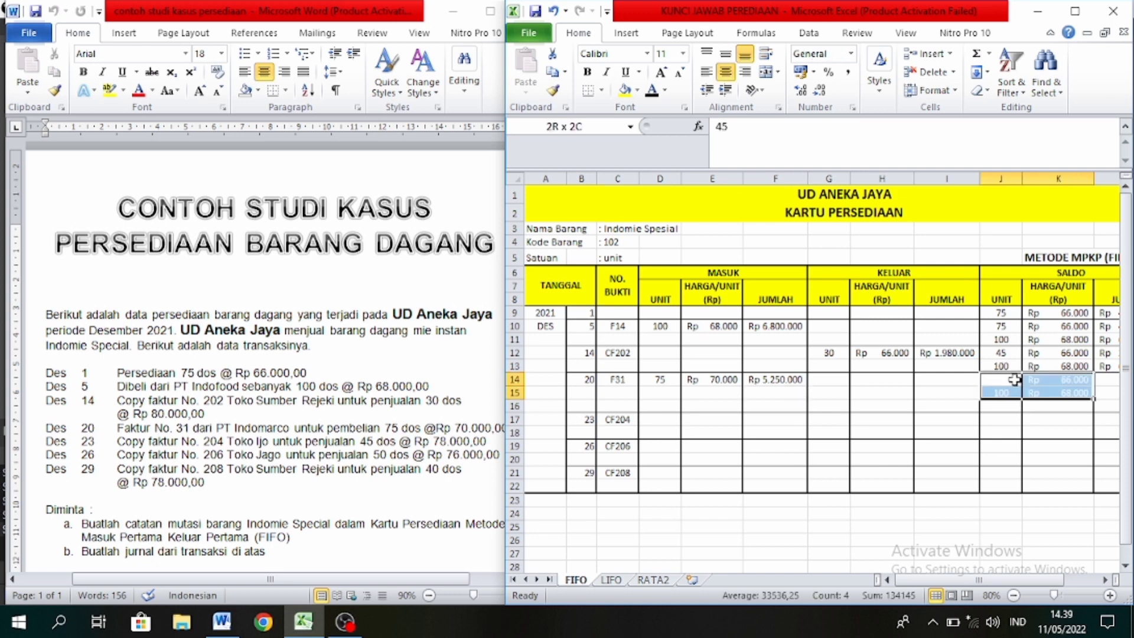
{"action": "key", "text": "shift+Right"}
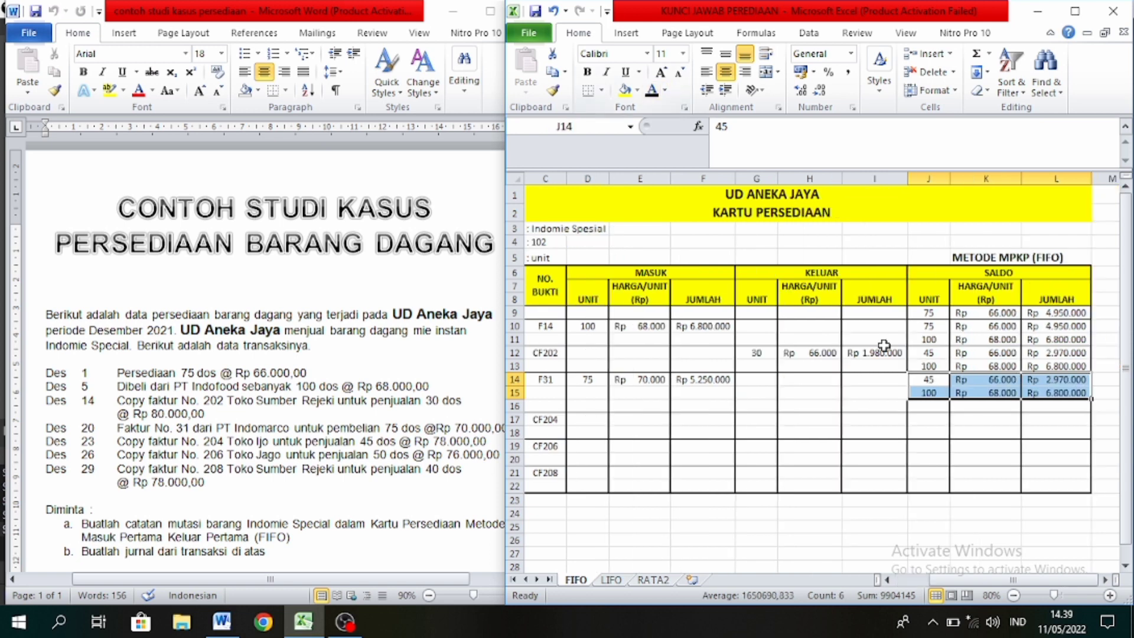
- Set the font colour of the 20 December purchased stock's balance entries under SALDO in J16:L16 to black
{"action": "left_click", "coordinate": [927, 407]}
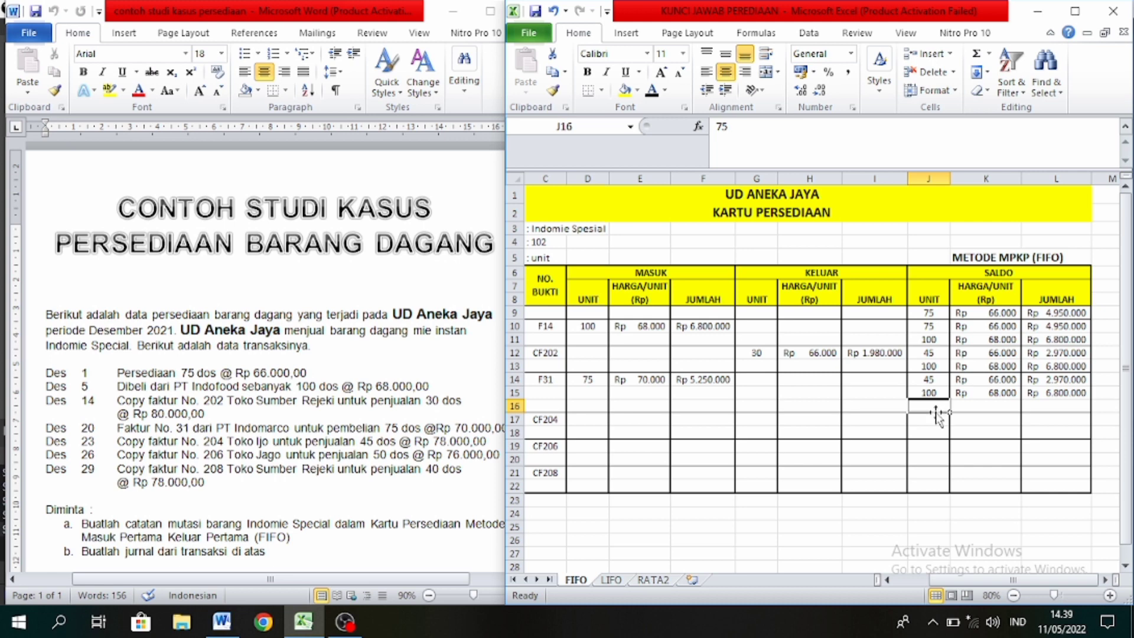
{"action": "left_click_drag", "start_coordinate": [940, 412], "coordinate": [1057, 406]}
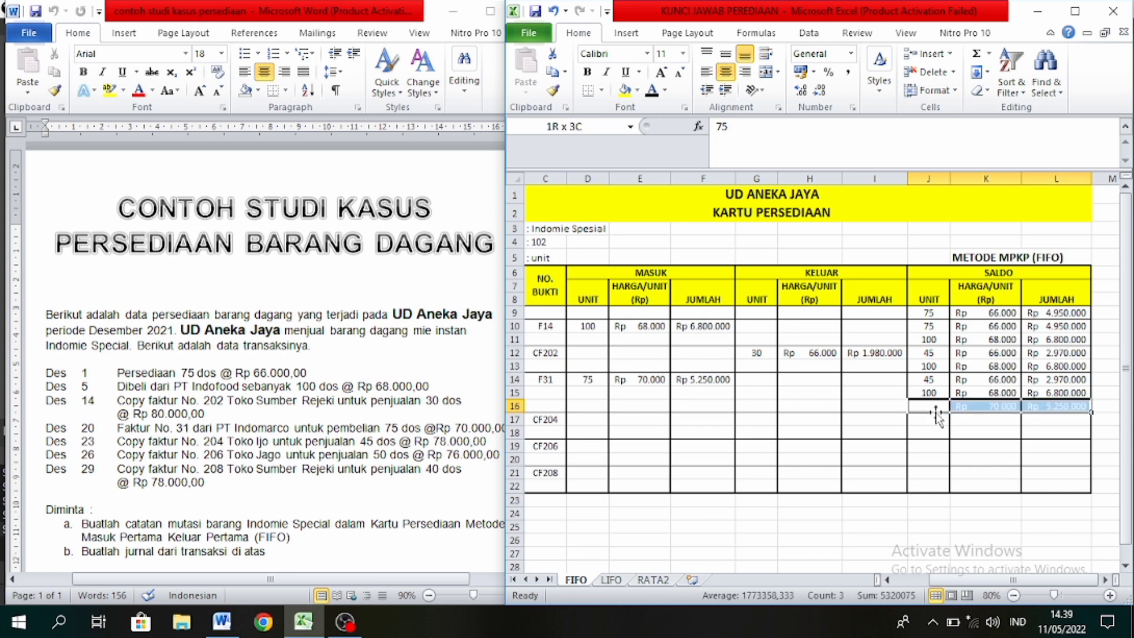
{"action": "left_click", "coordinate": [653, 92]}
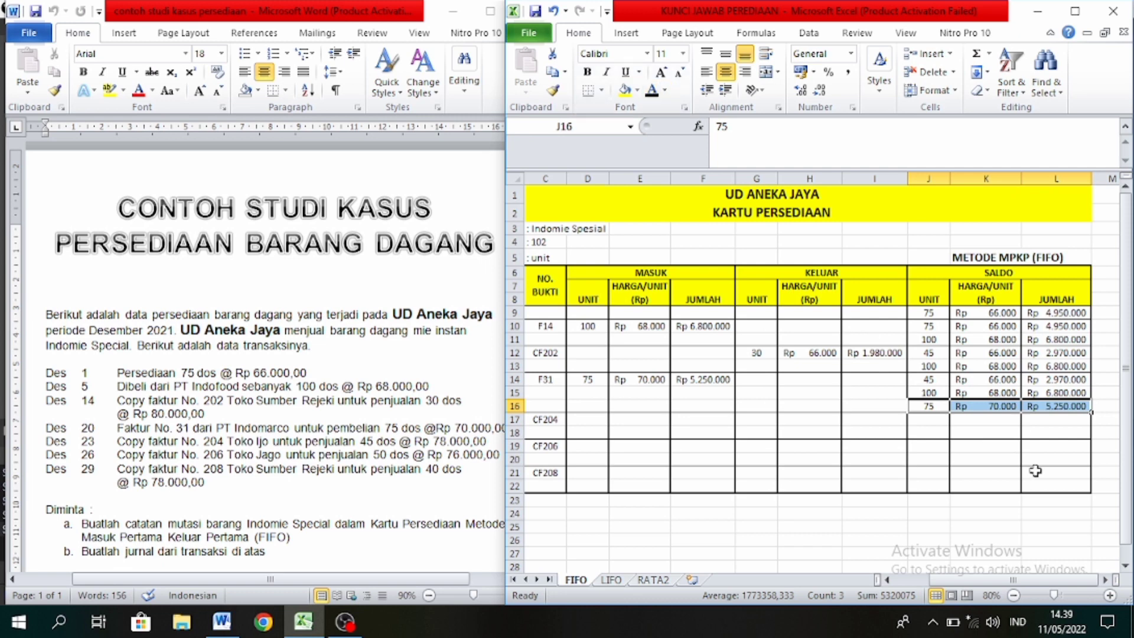
{"action": "left_click", "coordinate": [1035, 431]}
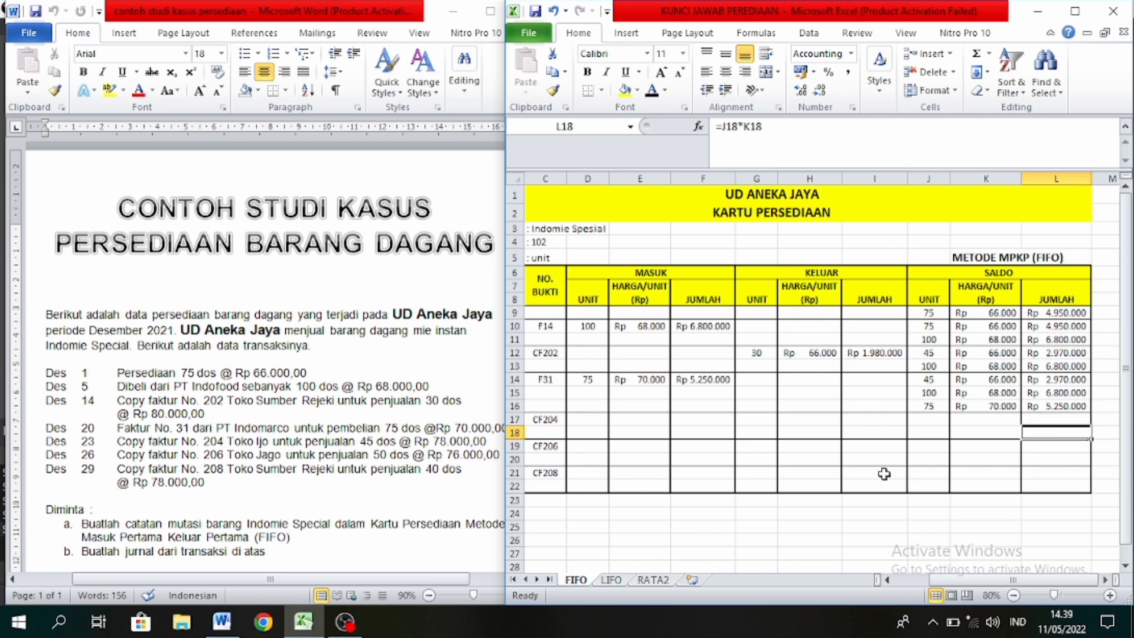
{"action": "left_click_drag", "start_coordinate": [972, 587], "coordinate": [939, 586]}
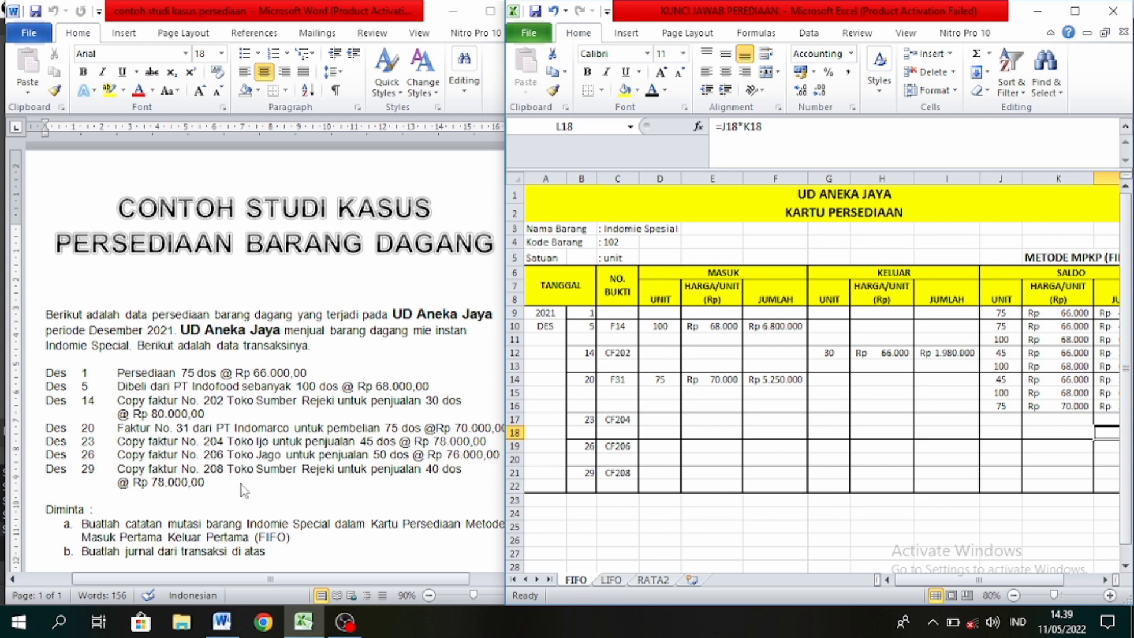
{"action": "left_click", "coordinate": [165, 453]}
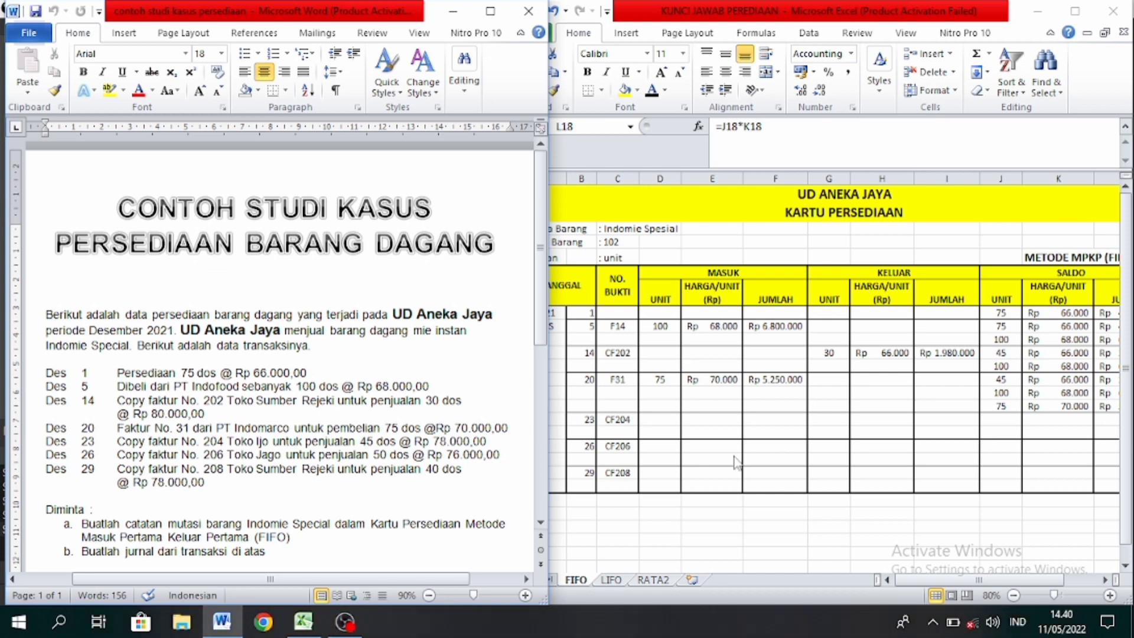
{"action": "left_click", "coordinate": [818, 420]}
{"action": "key", "text": "F2"}
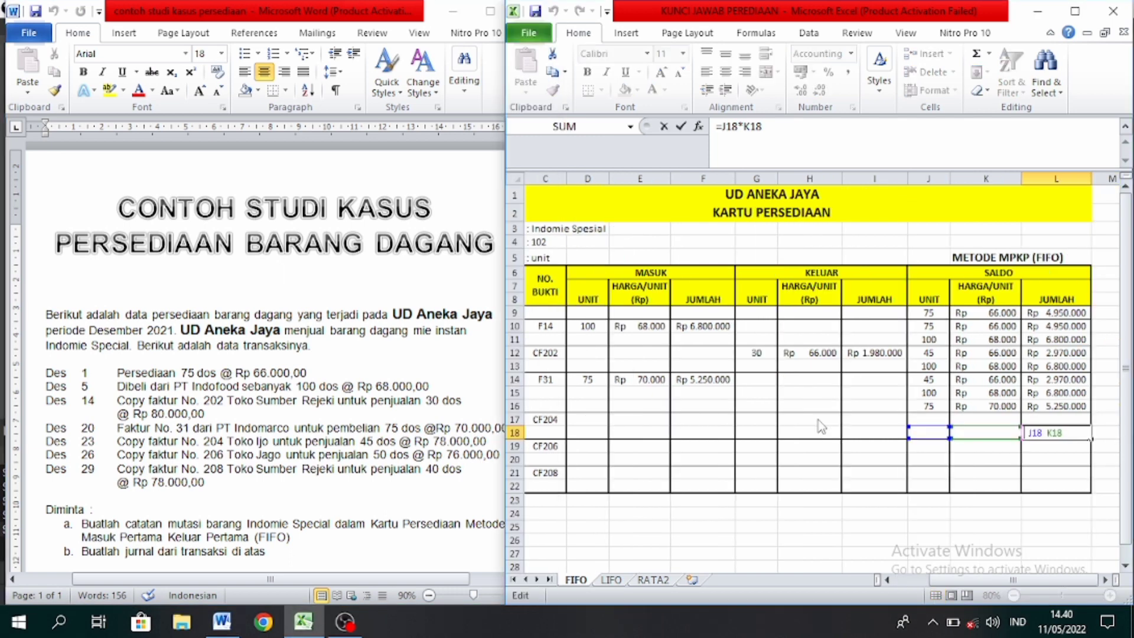
{"action": "type", "text": "="}
{"action": "left_click", "coordinate": [765, 415]}
{"action": "key", "text": "Return"}
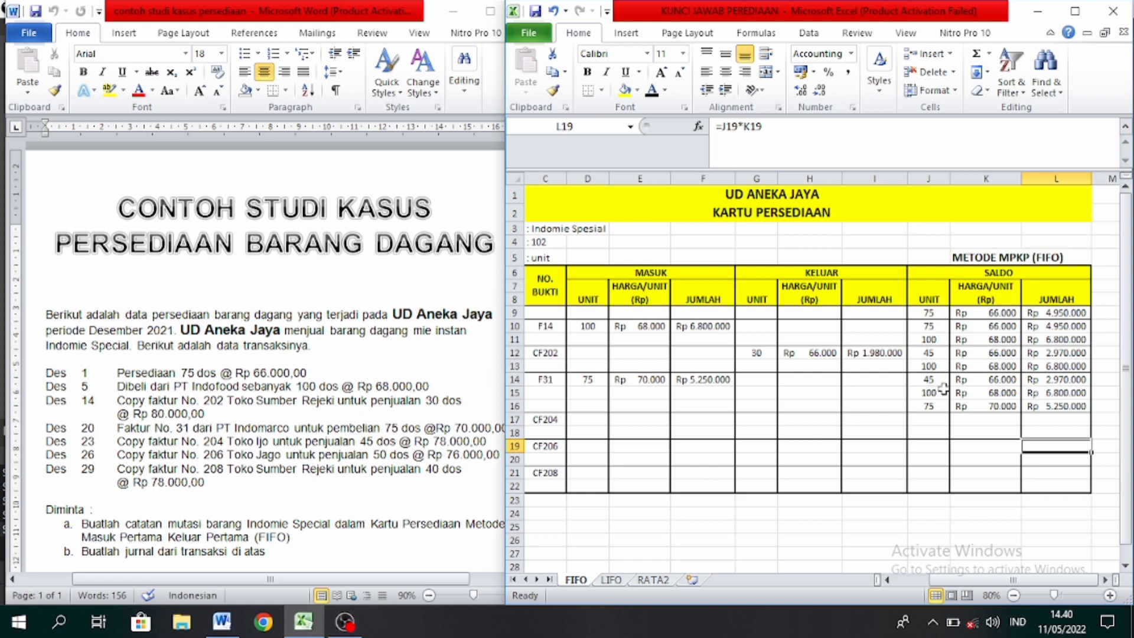
- Set the font colour of the 23 December sale entries under KELUAR in G17:I17 to black
{"action": "left_click", "coordinate": [756, 423]}
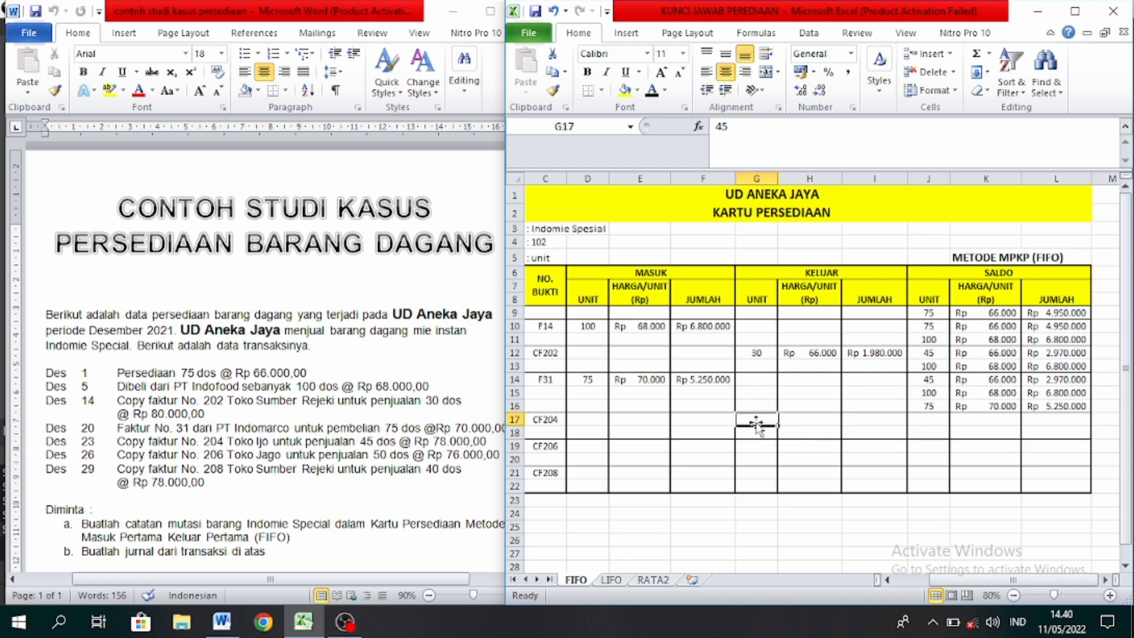
{"action": "key", "text": "shift+Right"}
{"action": "key", "text": "shift+Right"}
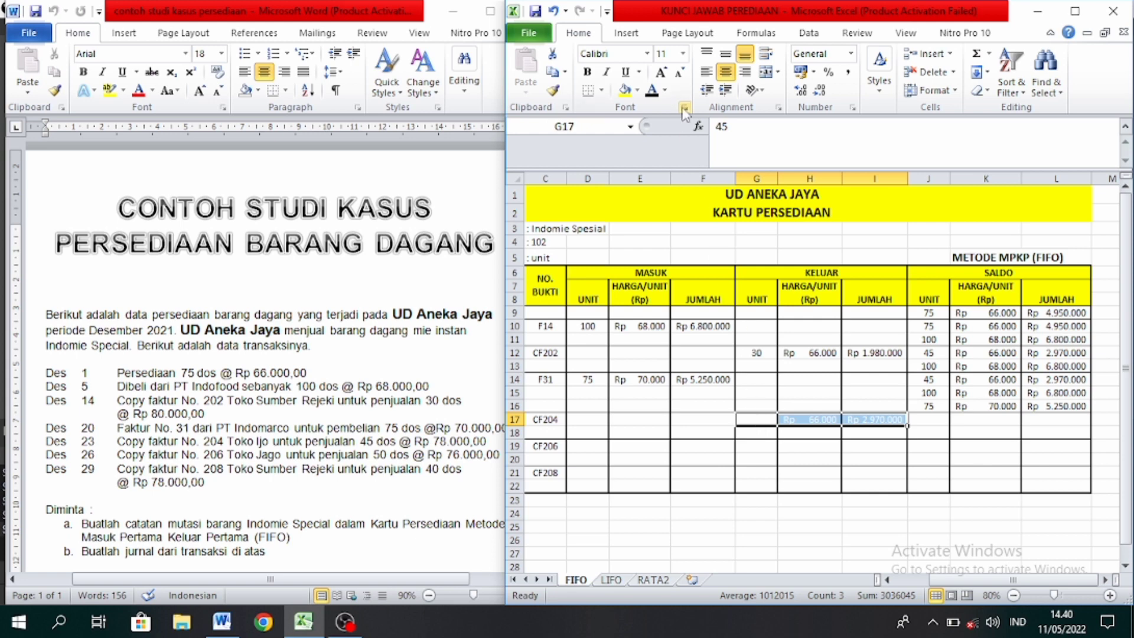
{"action": "left_click", "coordinate": [656, 91]}
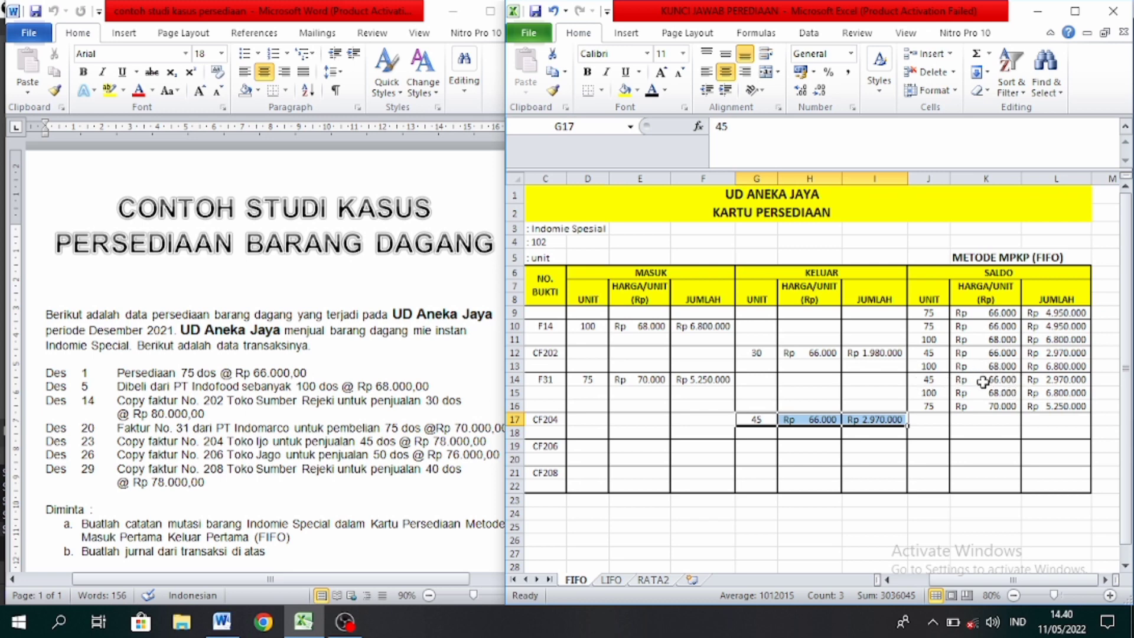
{"action": "left_click", "coordinate": [926, 421]}
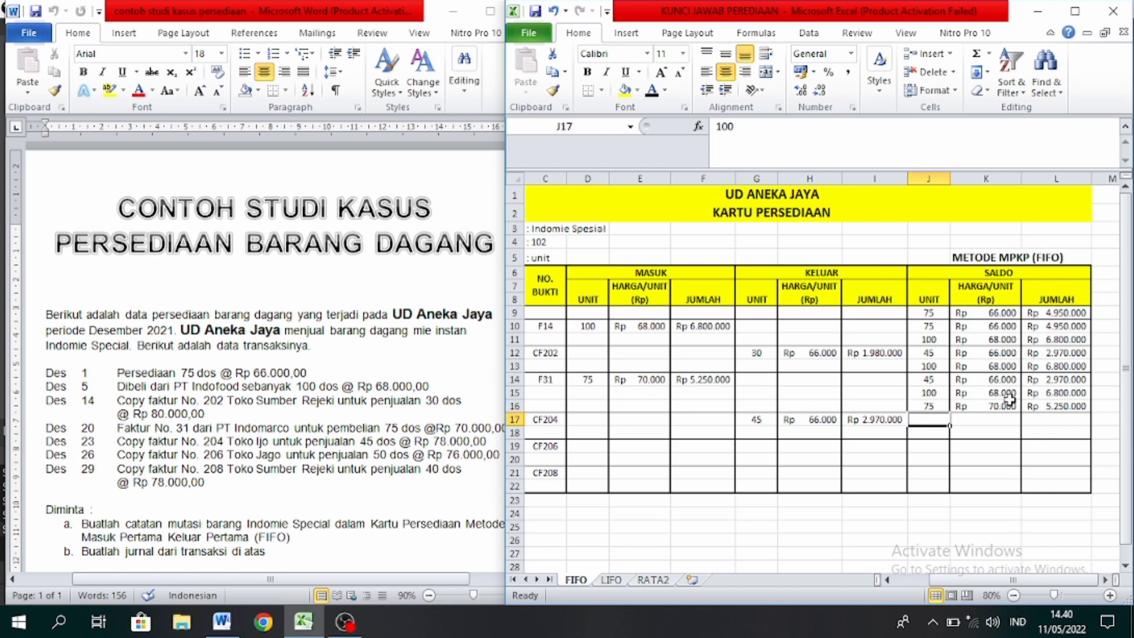
- Select the Rp 68.000 and Rp 70.000 stock balance rows under SALDO in J15:L16 to point out the remaining stock
{"action": "left_click", "coordinate": [937, 392]}
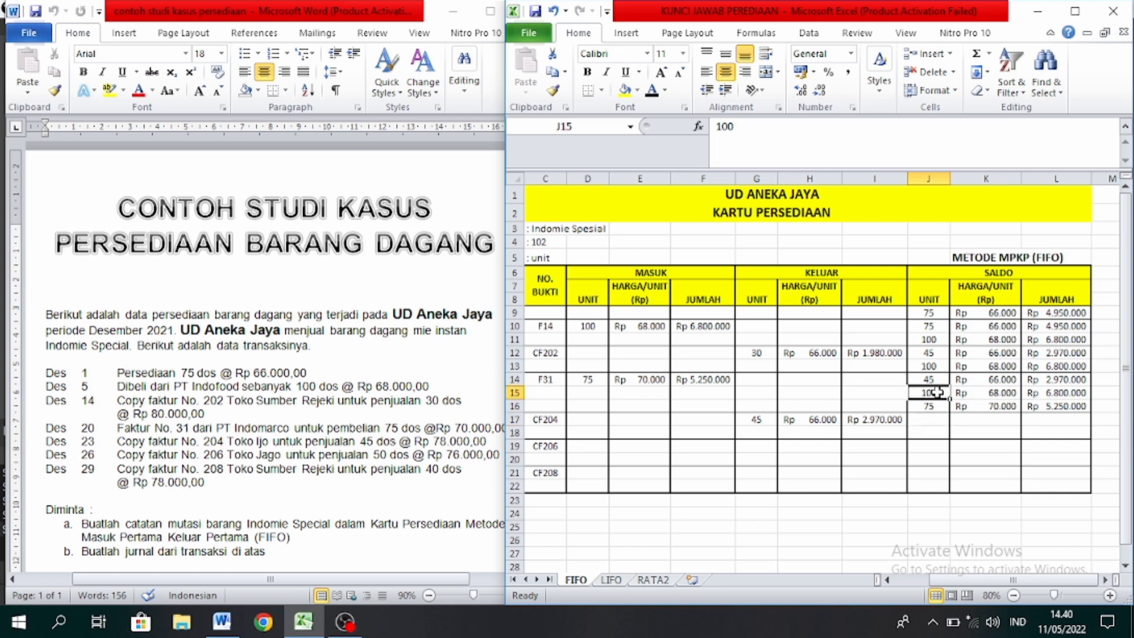
{"action": "key", "text": "shift+Down"}
{"action": "key", "text": "shift+Right"}
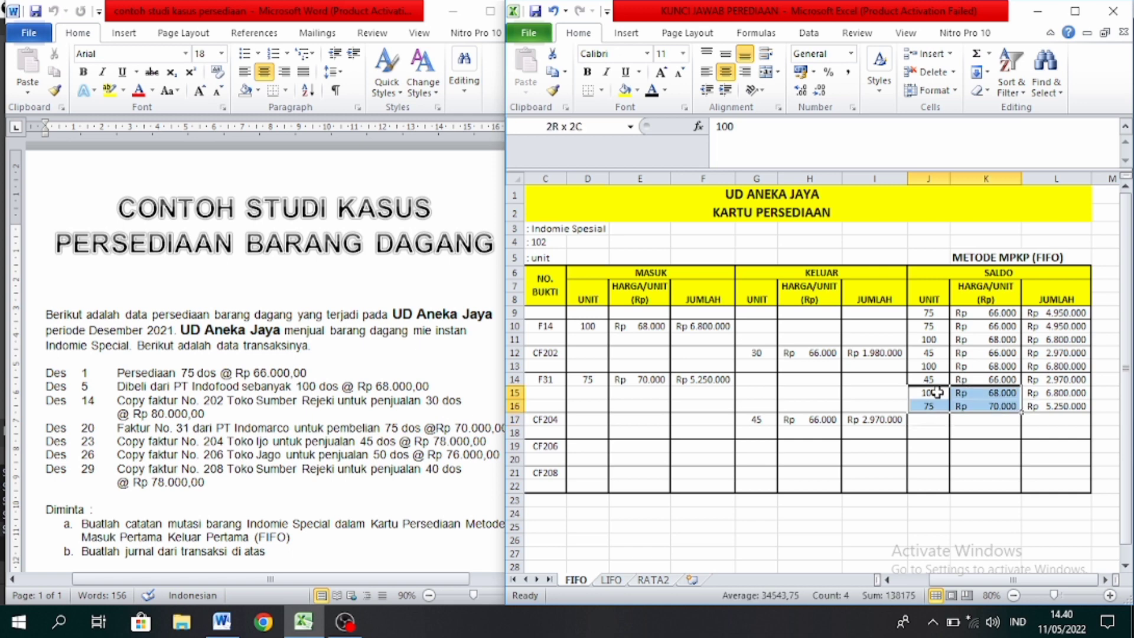
{"action": "key", "text": "shift+Right"}
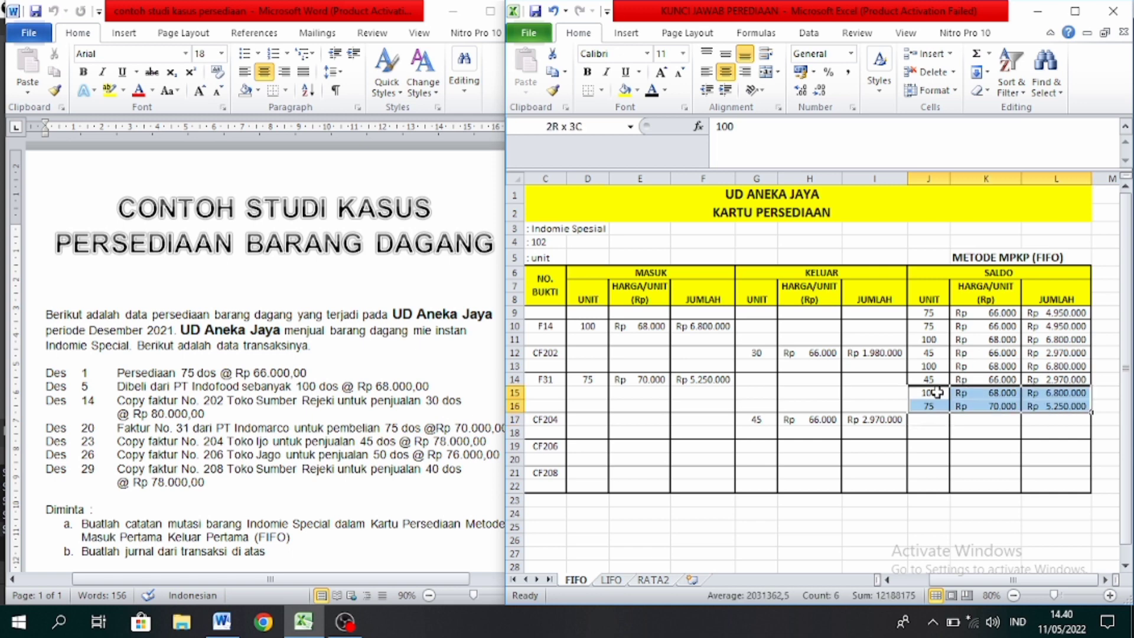
- Highlight the two remaining-stock balance rows under SALDO in J15:L16 with a yellow fill
{"action": "left_click", "coordinate": [625, 90]}
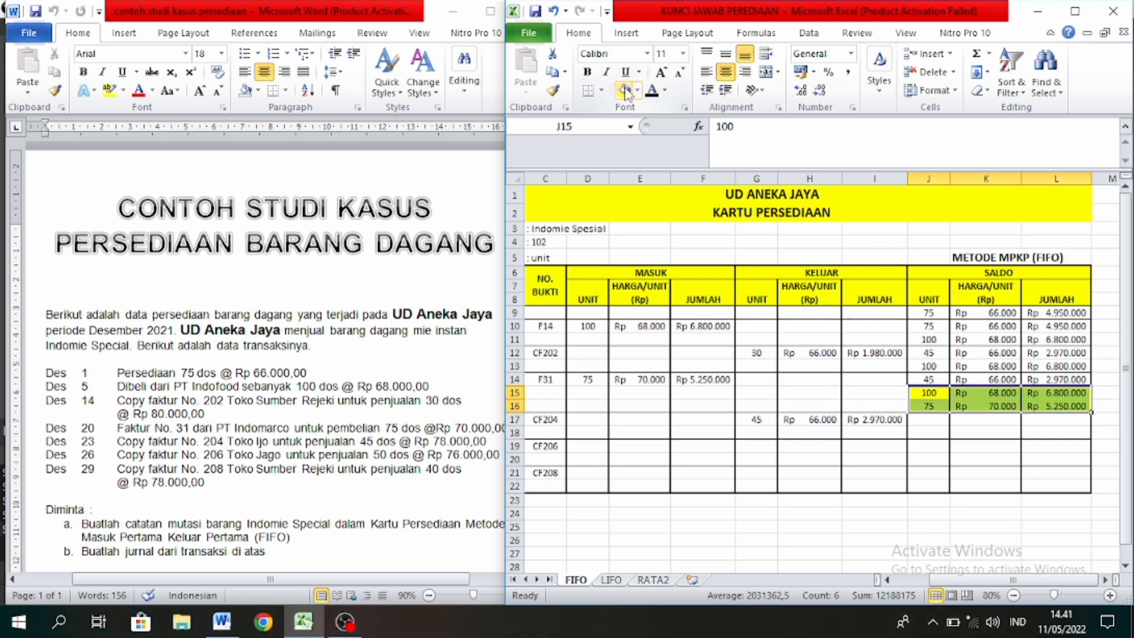
- Give the 23 December balance rows under SALDO in J17:L18 a white fill and black font colour
{"action": "left_click", "coordinate": [920, 420]}
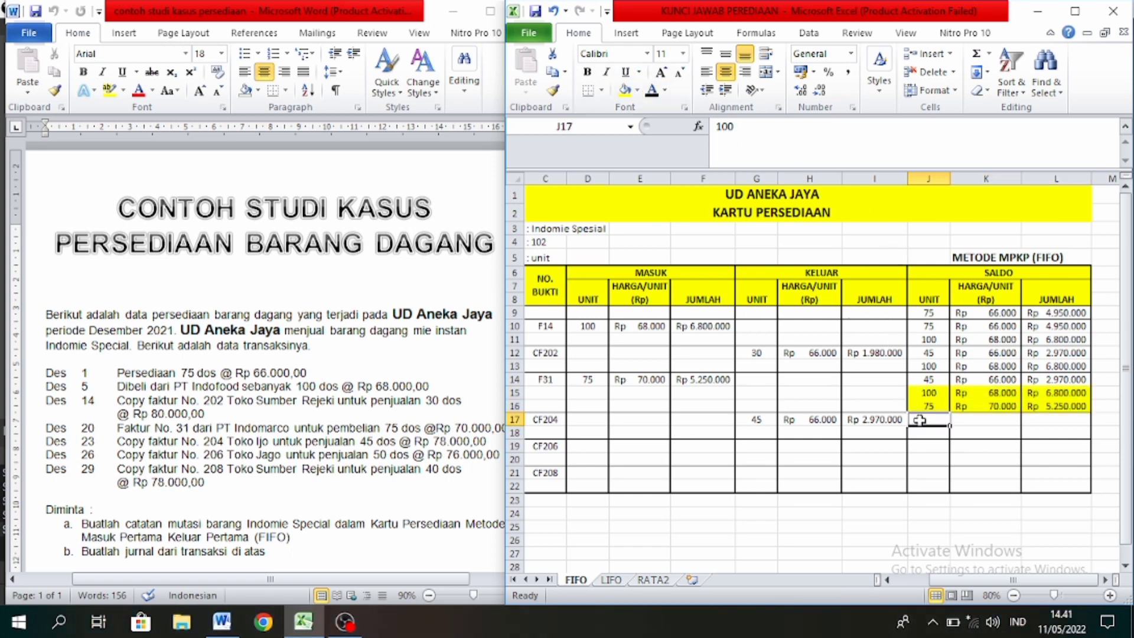
{"action": "left_click_drag", "start_coordinate": [920, 420], "coordinate": [1057, 433]}
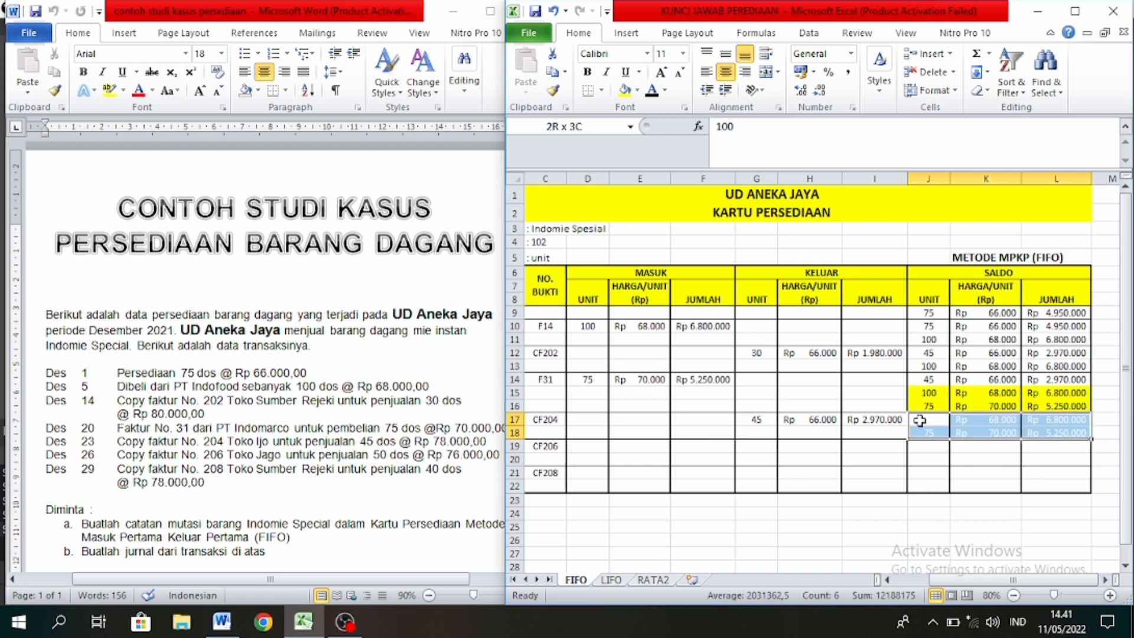
{"action": "left_click", "coordinate": [624, 91]}
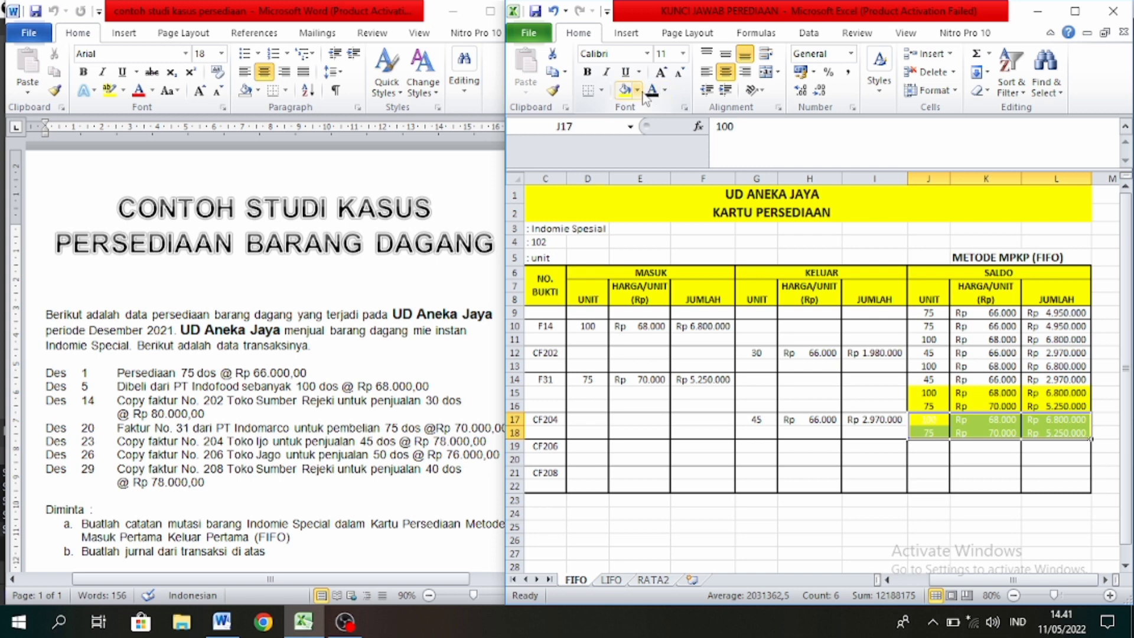
{"action": "left_click", "coordinate": [638, 91]}
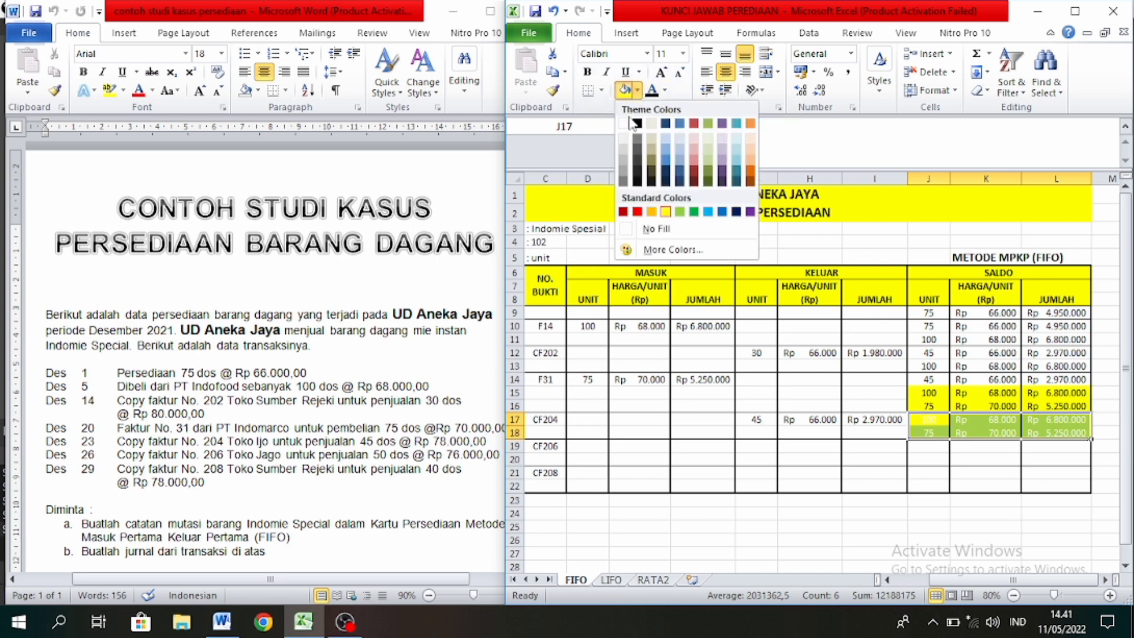
{"action": "left_click", "coordinate": [623, 123]}
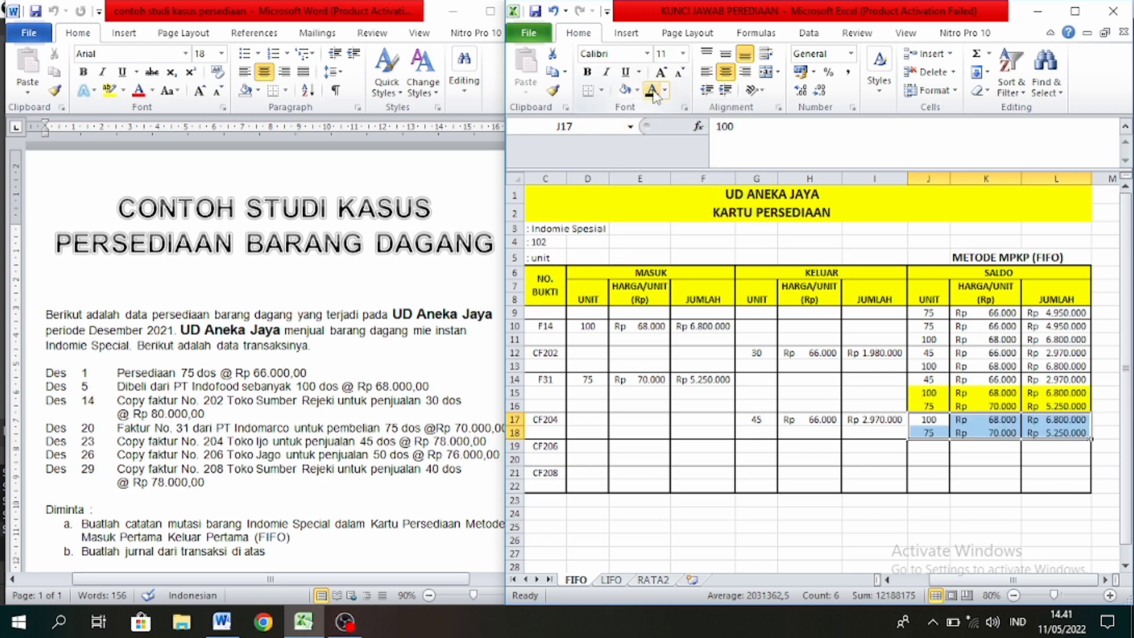
{"action": "left_click", "coordinate": [925, 459]}
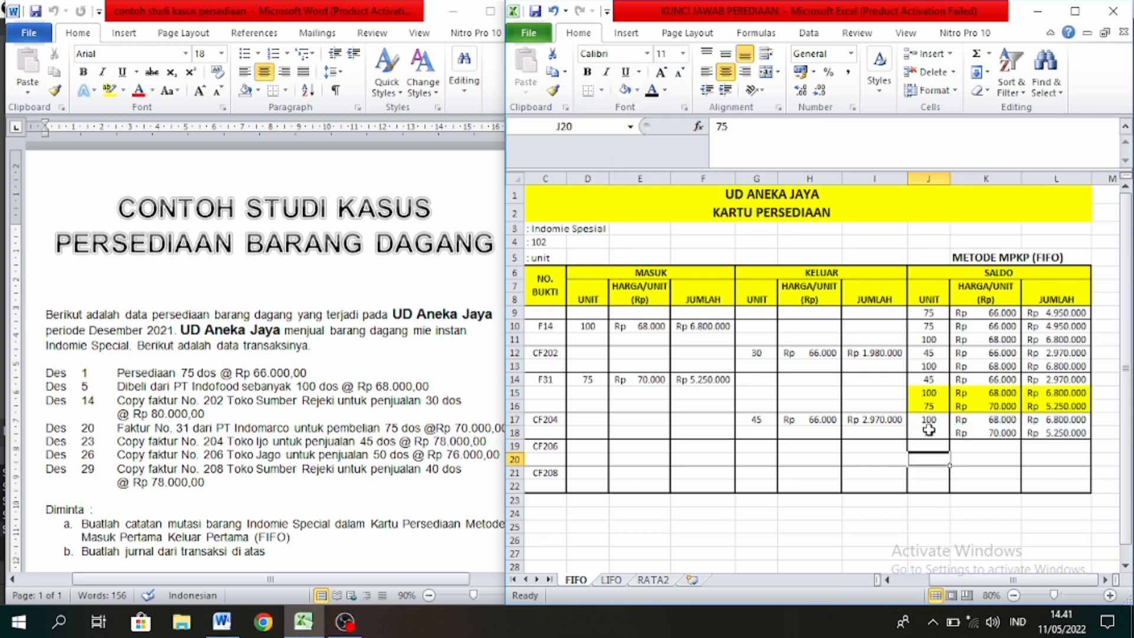
- Set the font colour of the 26 December sale entries under KELUAR in G19:I19 to black
{"action": "left_click", "coordinate": [888, 580]}
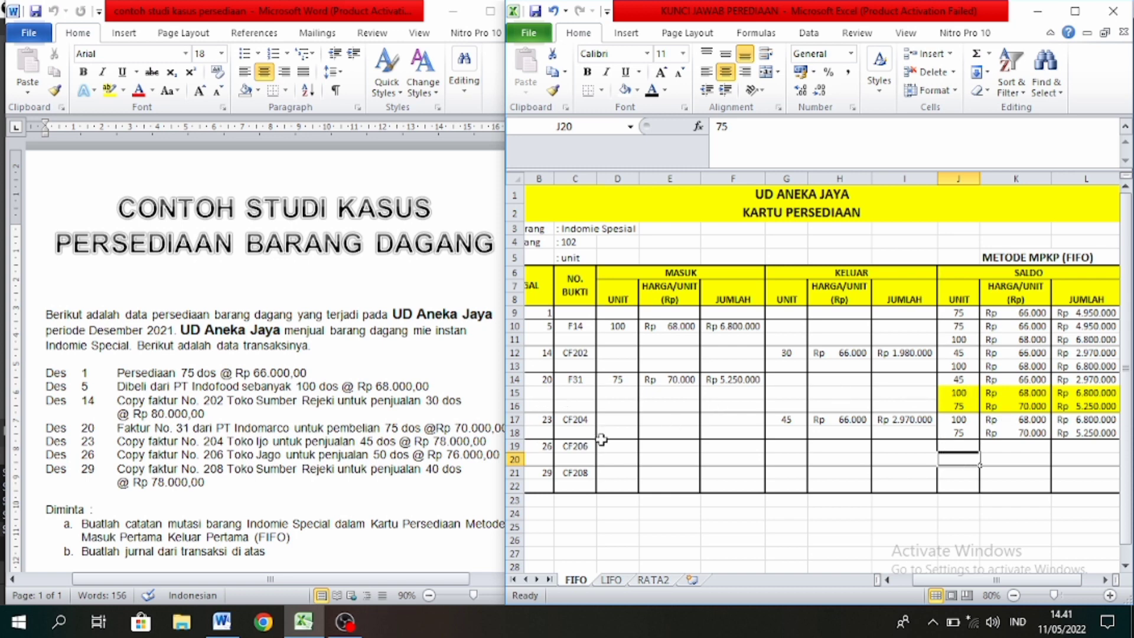
{"action": "left_click", "coordinate": [279, 495]}
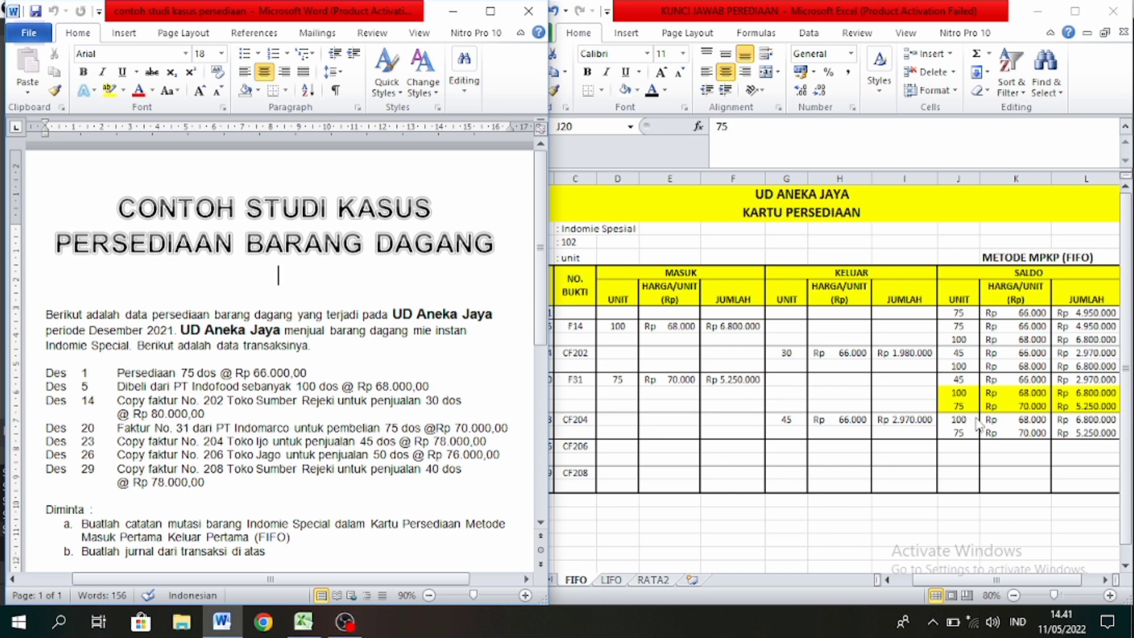
{"action": "left_click", "coordinate": [790, 444]}
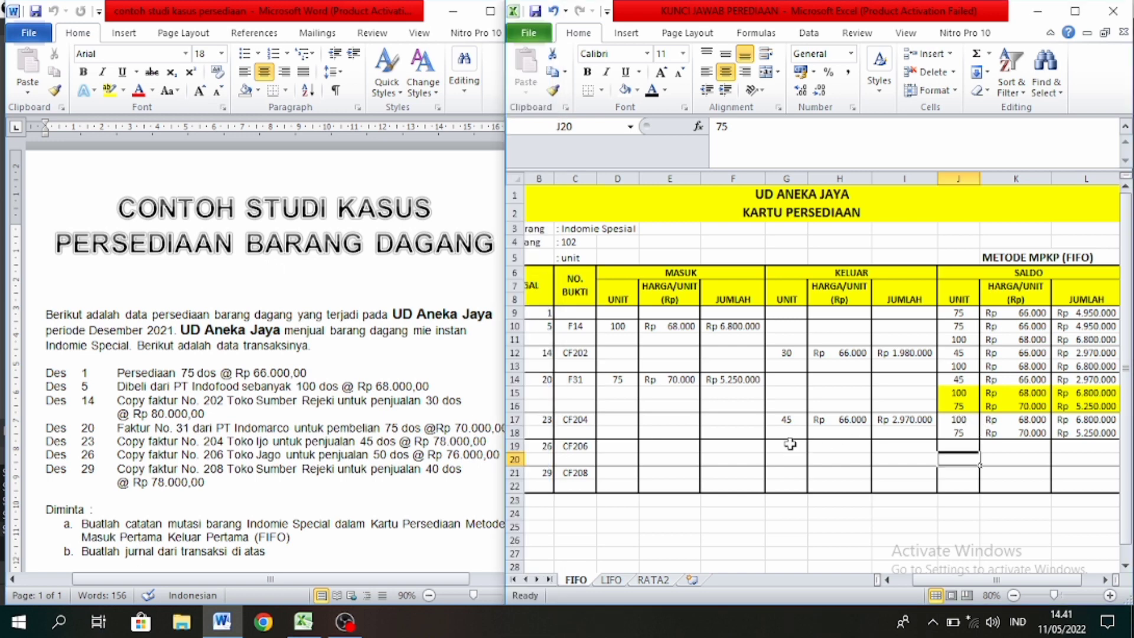
{"action": "left_click", "coordinate": [791, 444]}
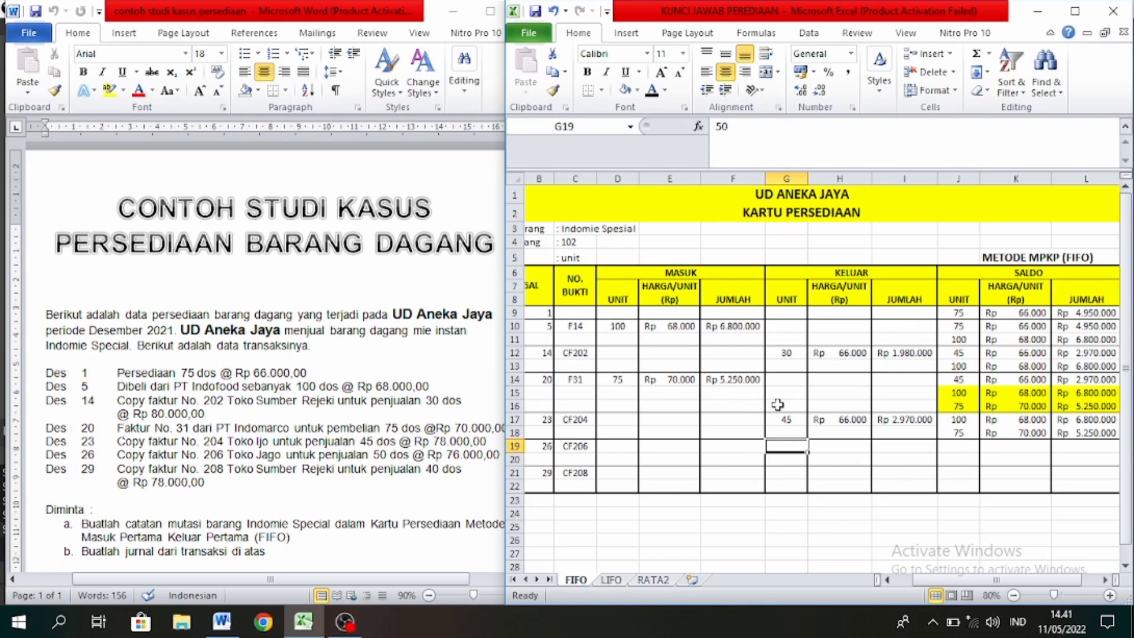
{"action": "key", "text": "shift+Right"}
{"action": "key", "text": "shift+Right"}
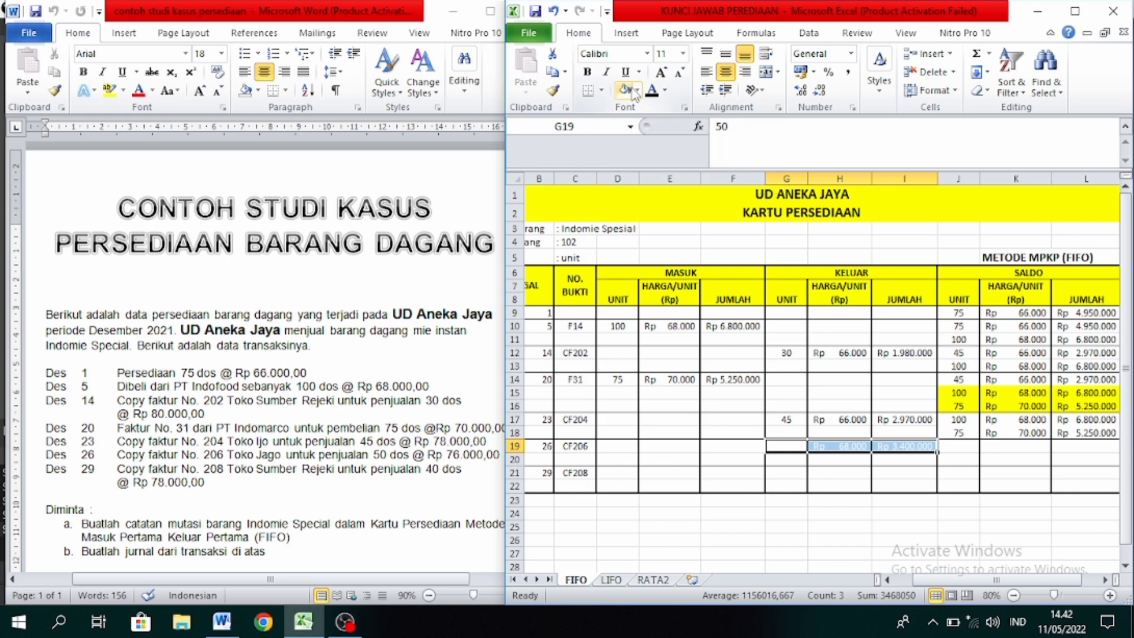
{"action": "left_click", "coordinate": [653, 94]}
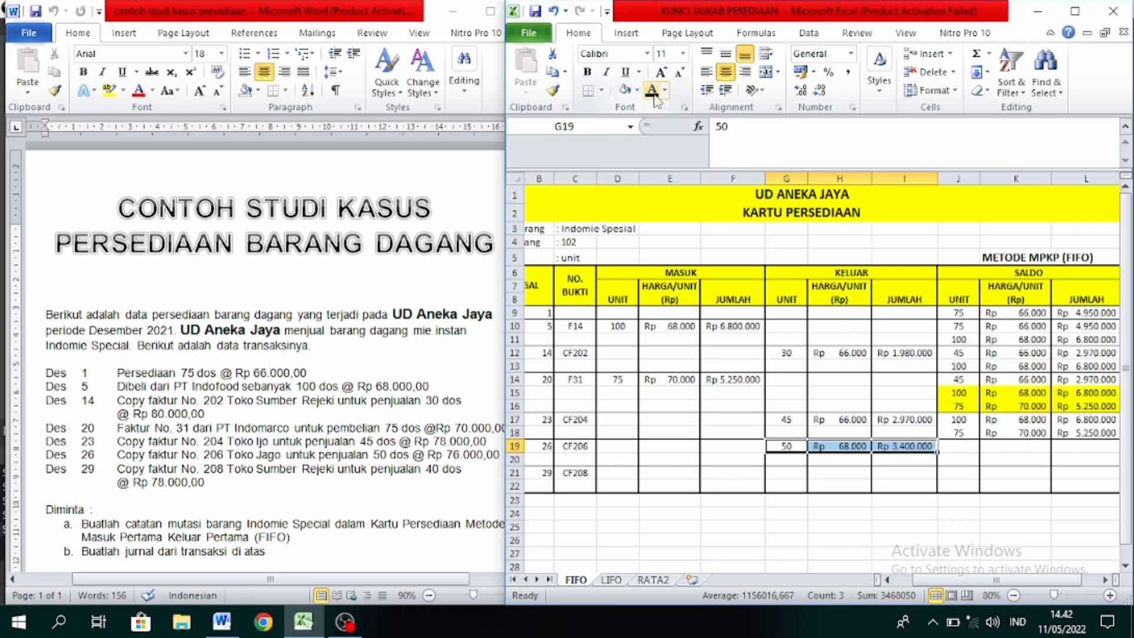
- Highlight the 23 December balance's unit count and unit price in J17:K17 with a yellow fill
{"action": "left_click", "coordinate": [1039, 422]}
{"action": "left_click", "coordinate": [960, 419]}
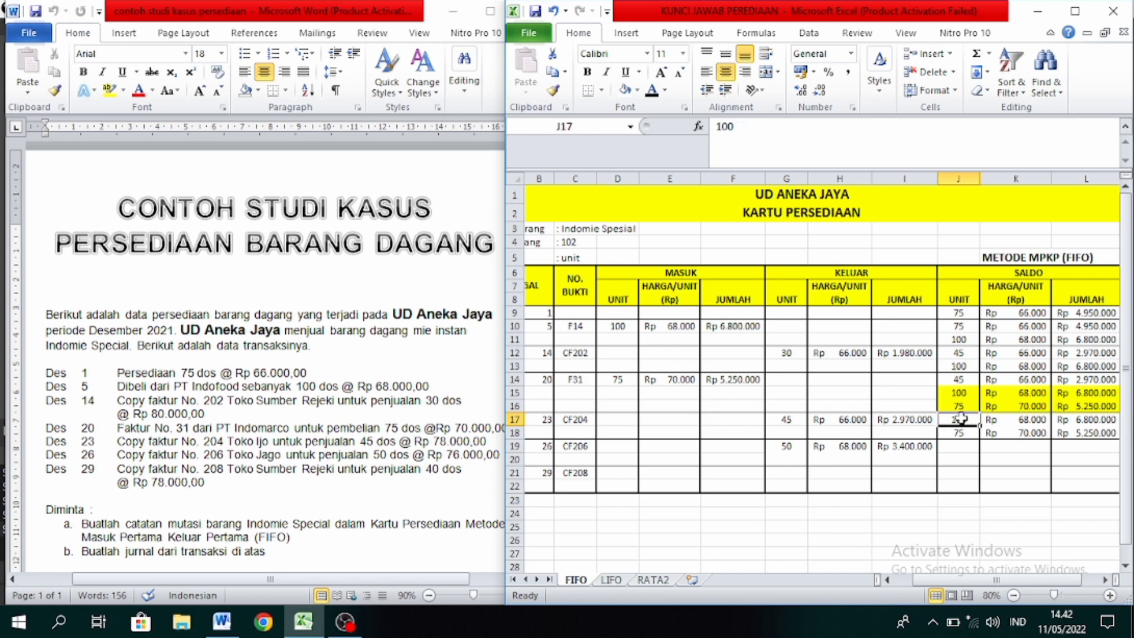
{"action": "key", "text": "shift+Right"}
{"action": "key", "text": "shift+Right"}
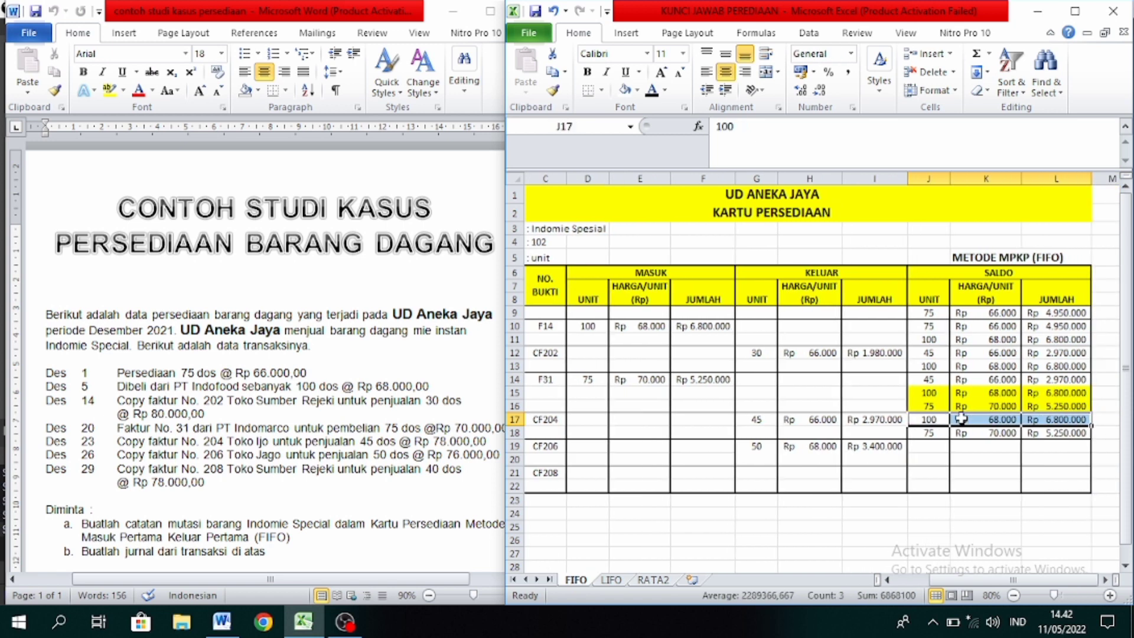
{"action": "key", "text": "shift+Left"}
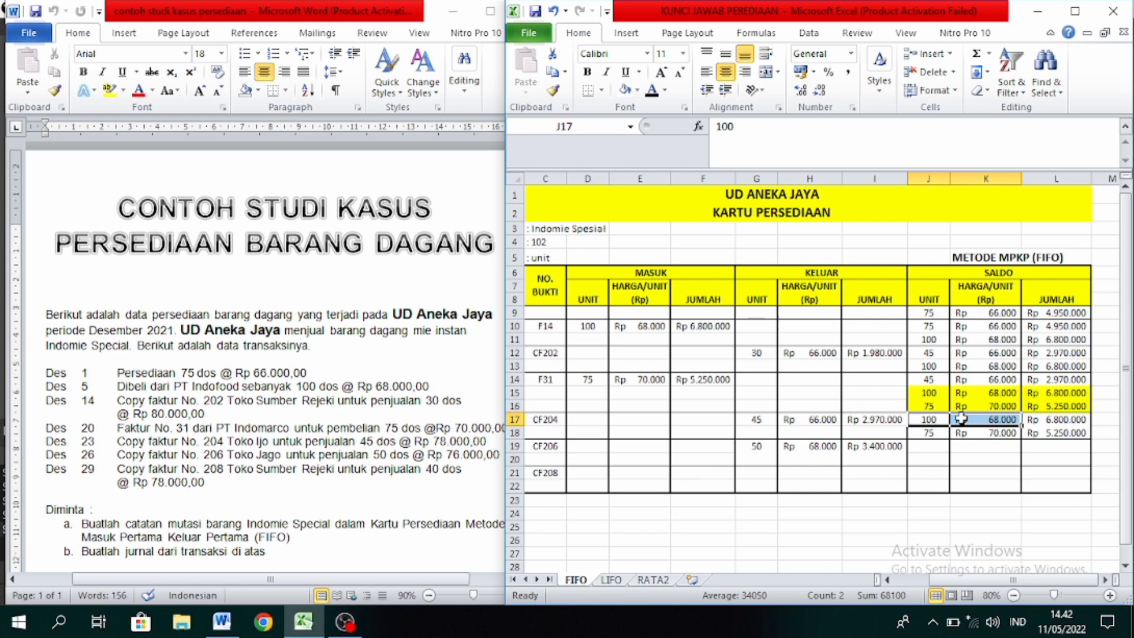
{"action": "left_click", "coordinate": [638, 90]}
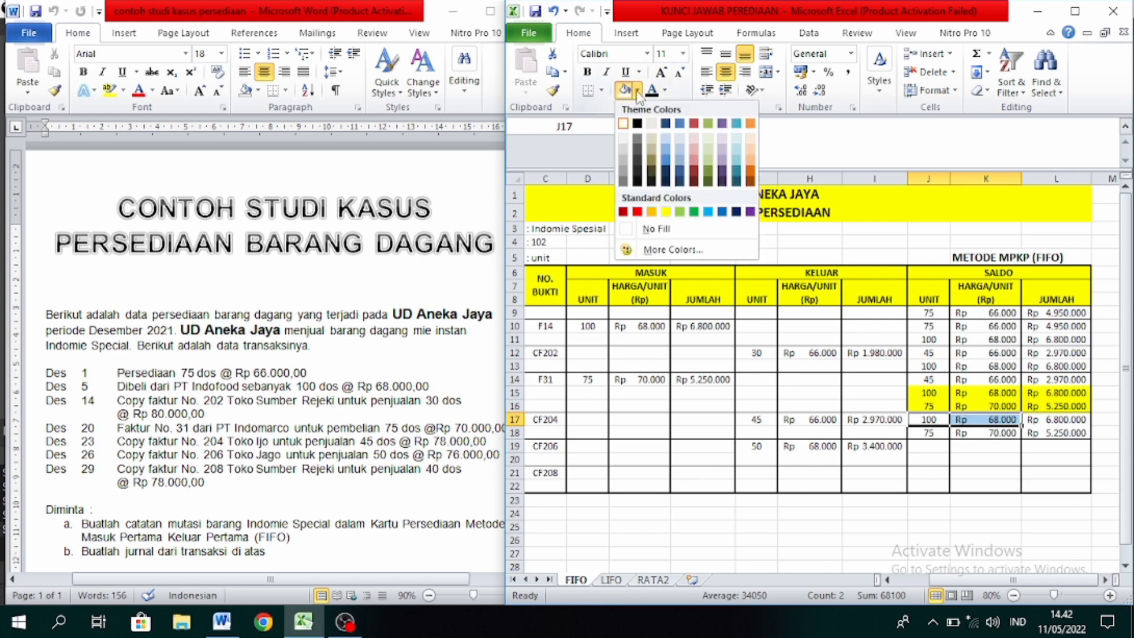
{"action": "left_click", "coordinate": [668, 211]}
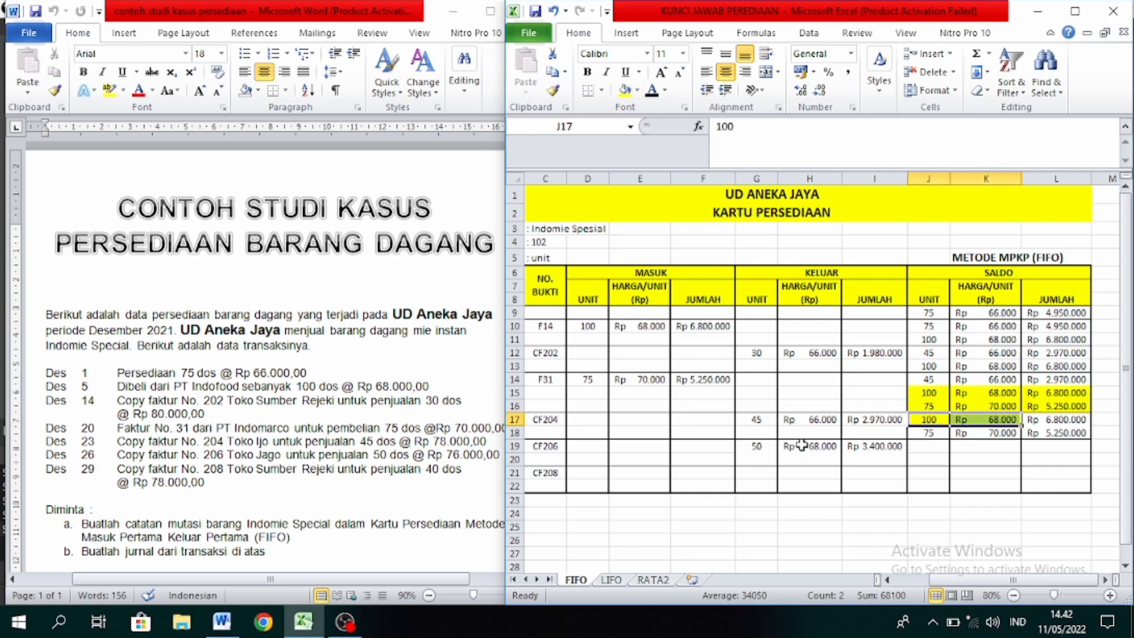
{"action": "left_click", "coordinate": [759, 447]}
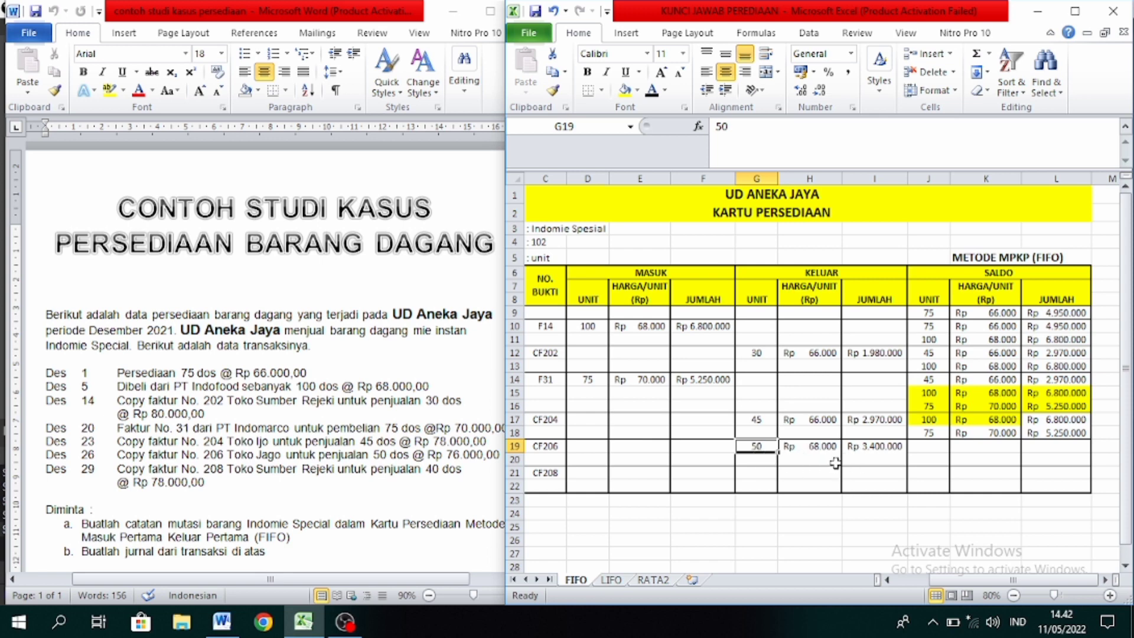
- Set the font colour of the 26 December balance's first row under SALDO in J19:L19 to black
{"action": "left_click", "coordinate": [938, 447]}
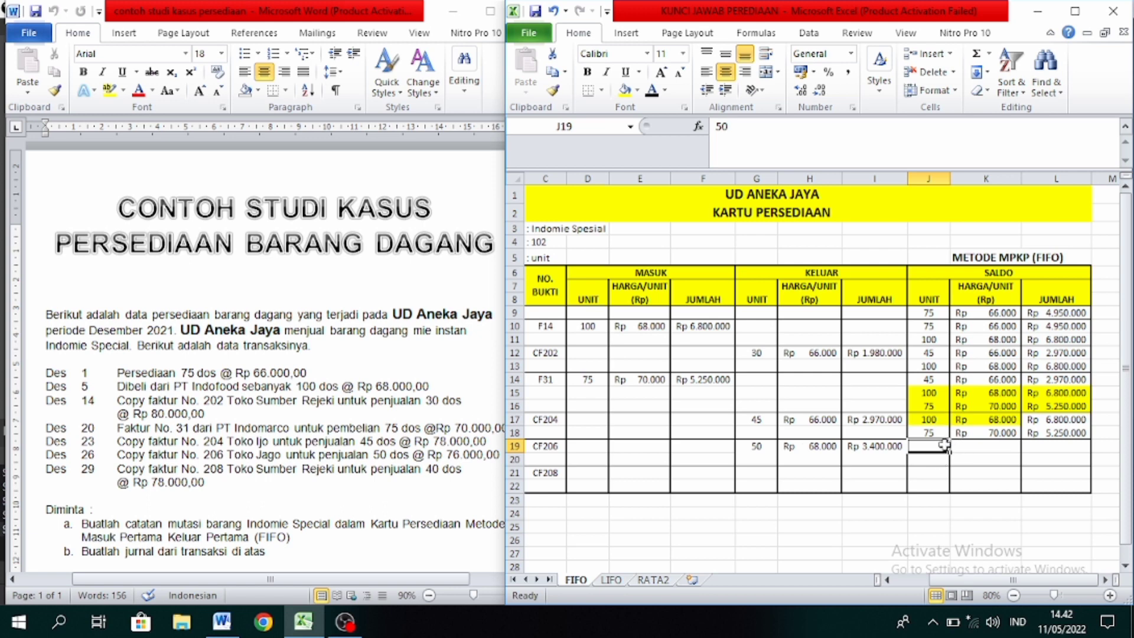
{"action": "left_click_drag", "start_coordinate": [946, 450], "coordinate": [1058, 449]}
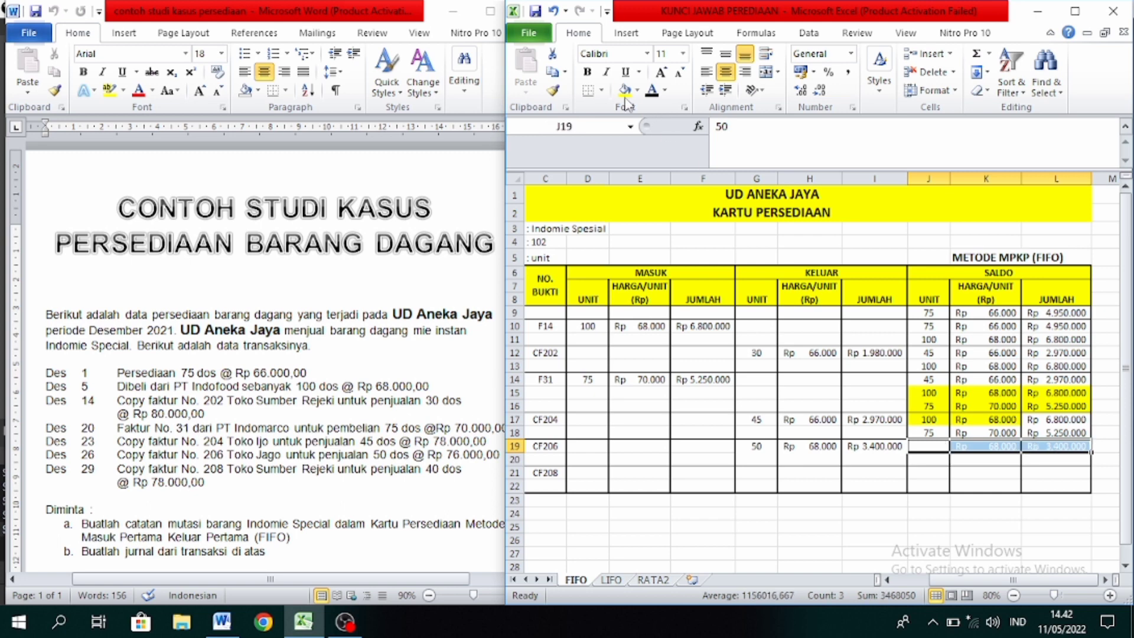
{"action": "left_click", "coordinate": [653, 94]}
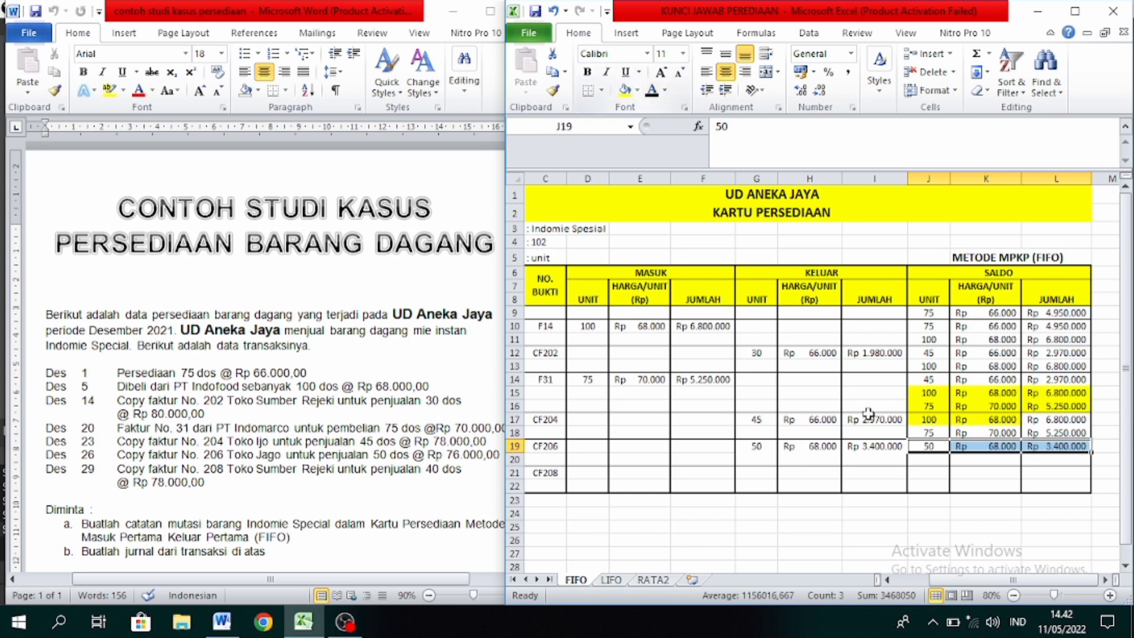
{"action": "left_click", "coordinate": [925, 475]}
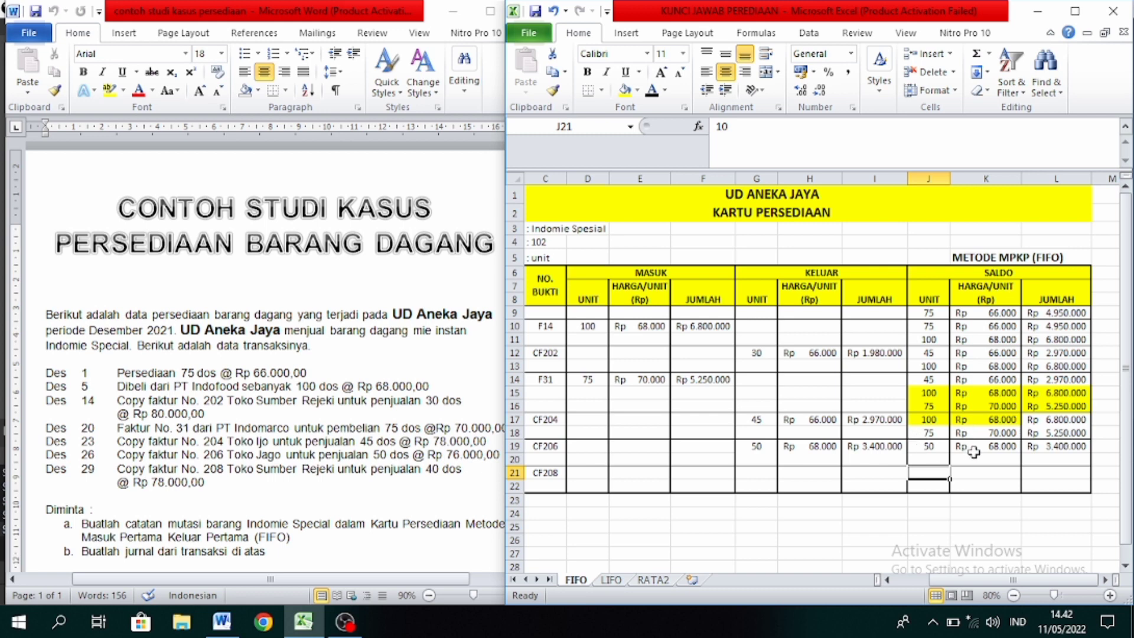
- Set the font colour of the 26 December balance's second row under SALDO in J20:L20 to black
{"action": "left_click", "coordinate": [930, 460]}
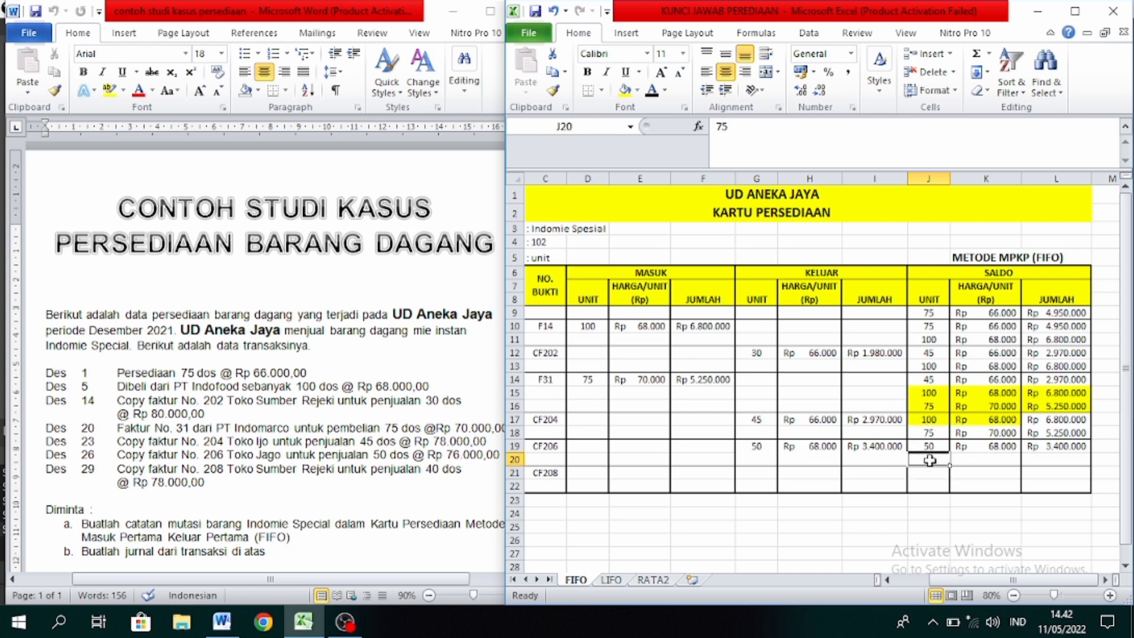
{"action": "key", "text": "shift+Right"}
{"action": "key", "text": "shift+Right"}
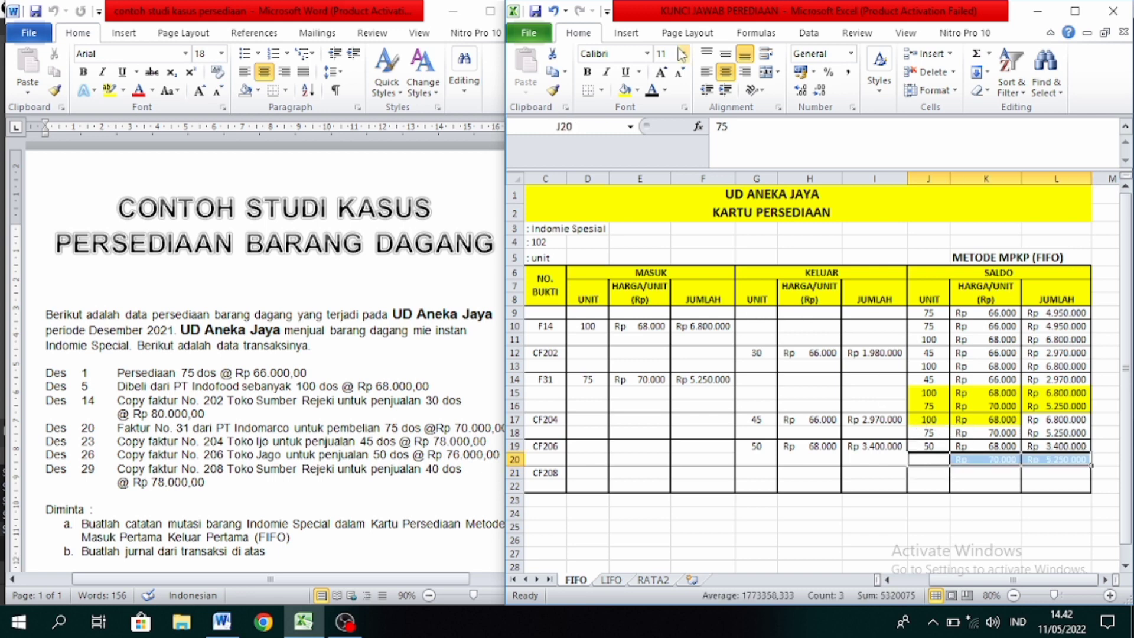
{"action": "left_click", "coordinate": [652, 90]}
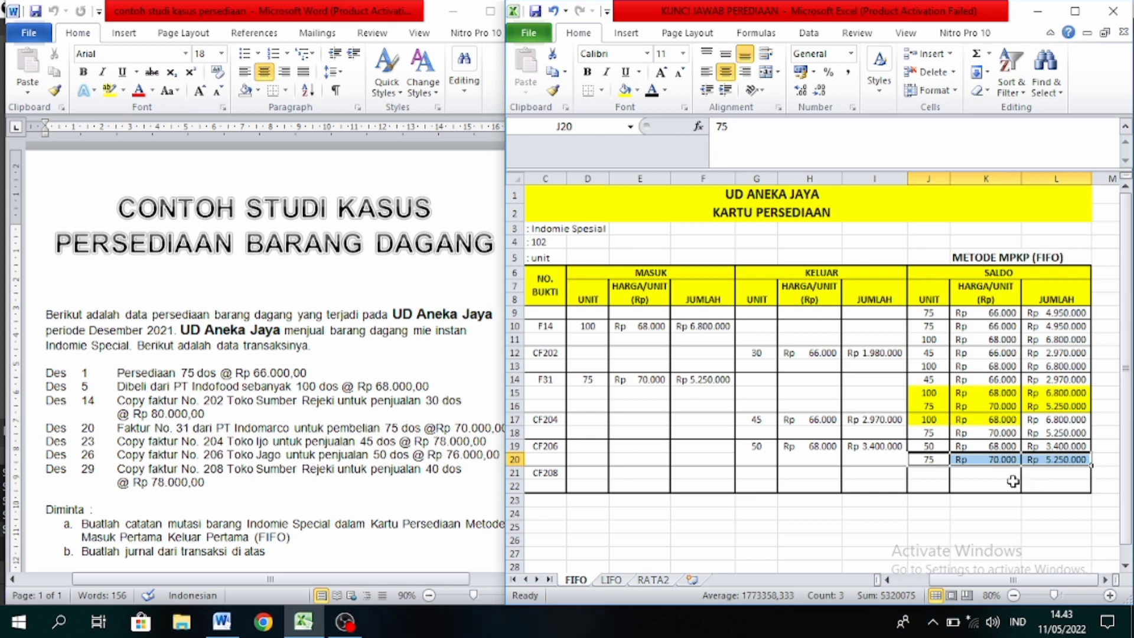
- Set the font colour of the 29 December sale entries under KELUAR in G21:I21 to black
{"action": "left_click_drag", "start_coordinate": [944, 583], "coordinate": [929, 587]}
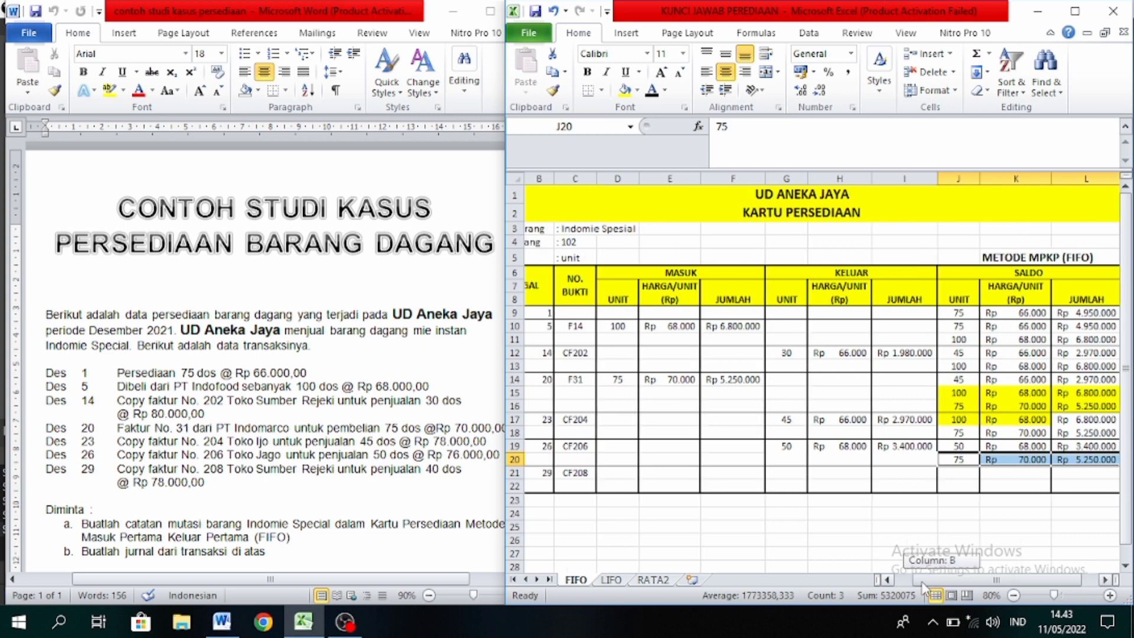
{"action": "left_click", "coordinate": [571, 460]}
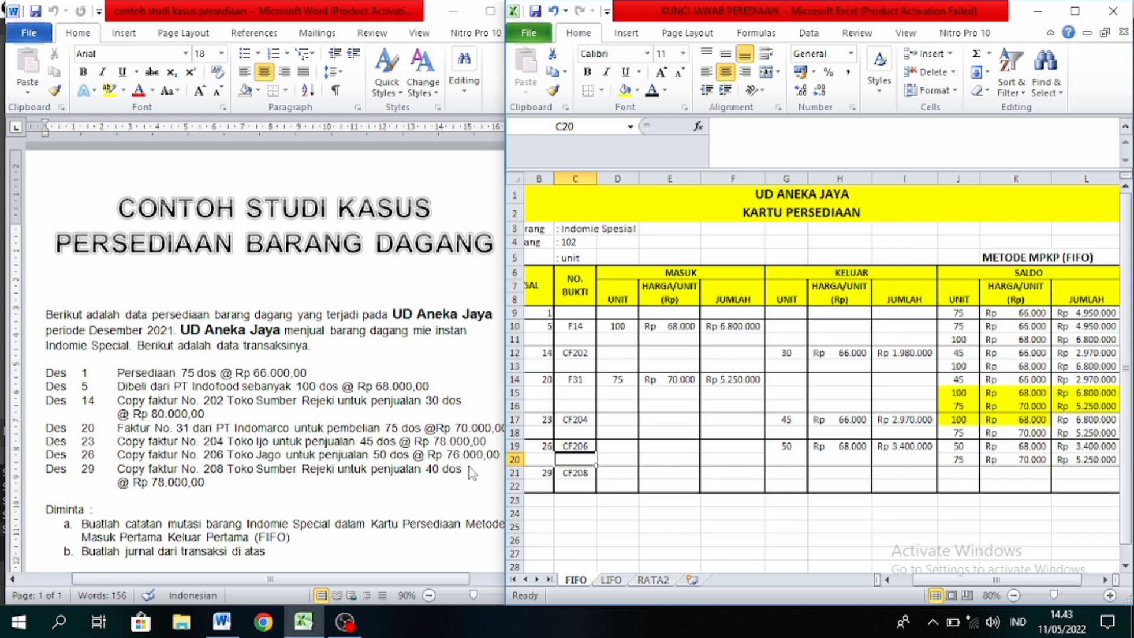
{"action": "left_click", "coordinate": [265, 503]}
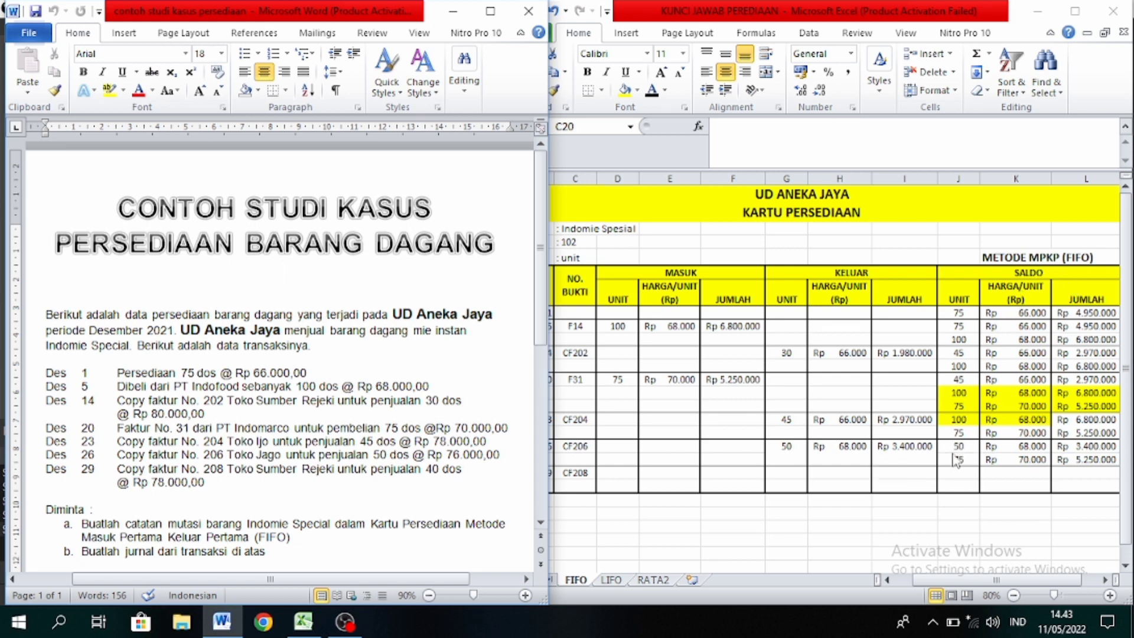
{"action": "left_click", "coordinate": [791, 474]}
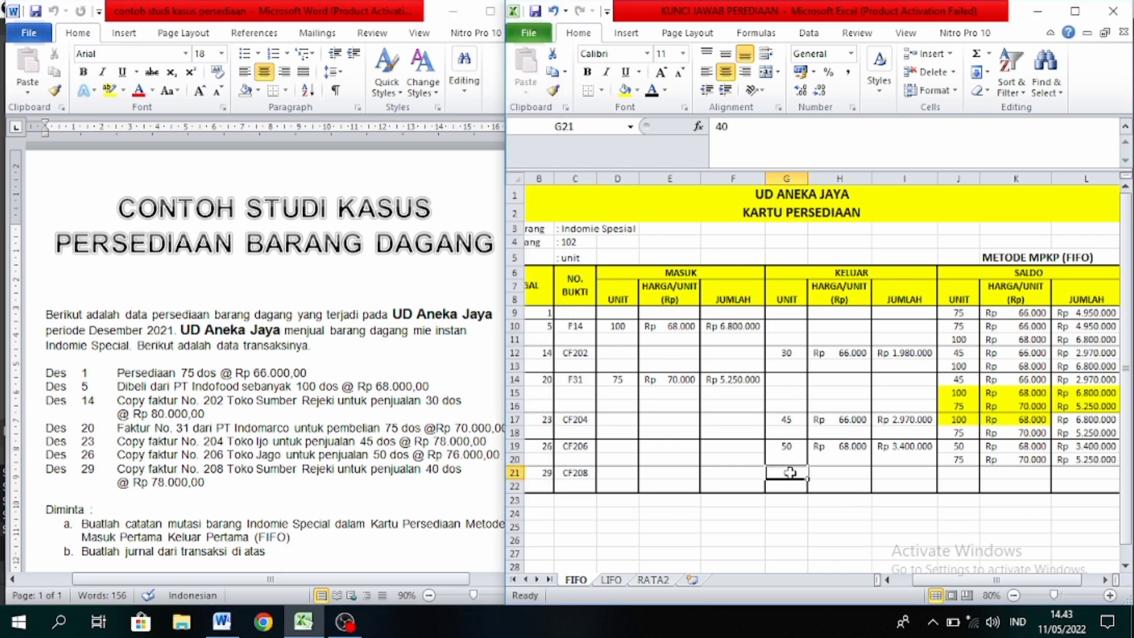
{"action": "left_click_drag", "start_coordinate": [790, 473], "coordinate": [904, 473]}
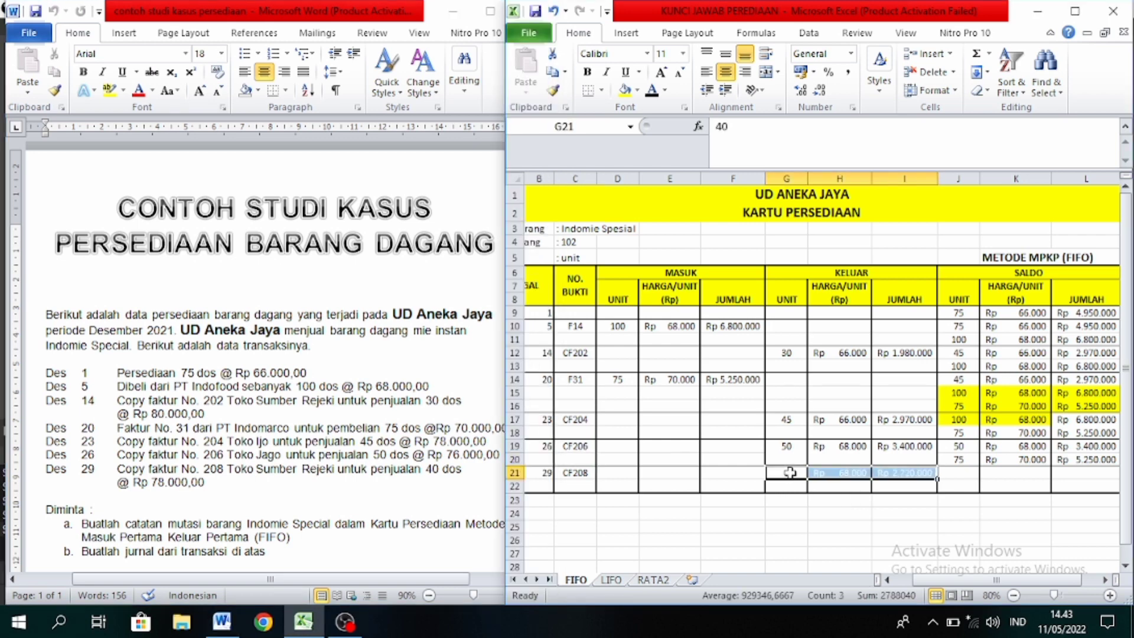
{"action": "left_click", "coordinate": [650, 93]}
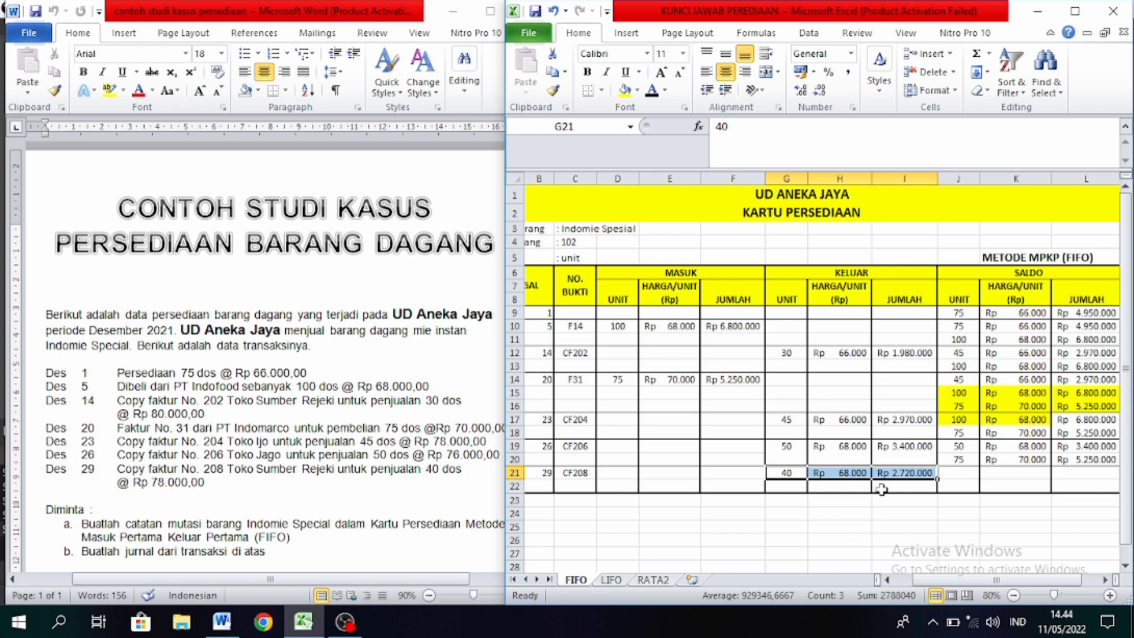
- Highlight the 26 December balance's unit count and unit price in J19:K19 with a yellow fill
{"action": "left_click", "coordinate": [965, 447]}
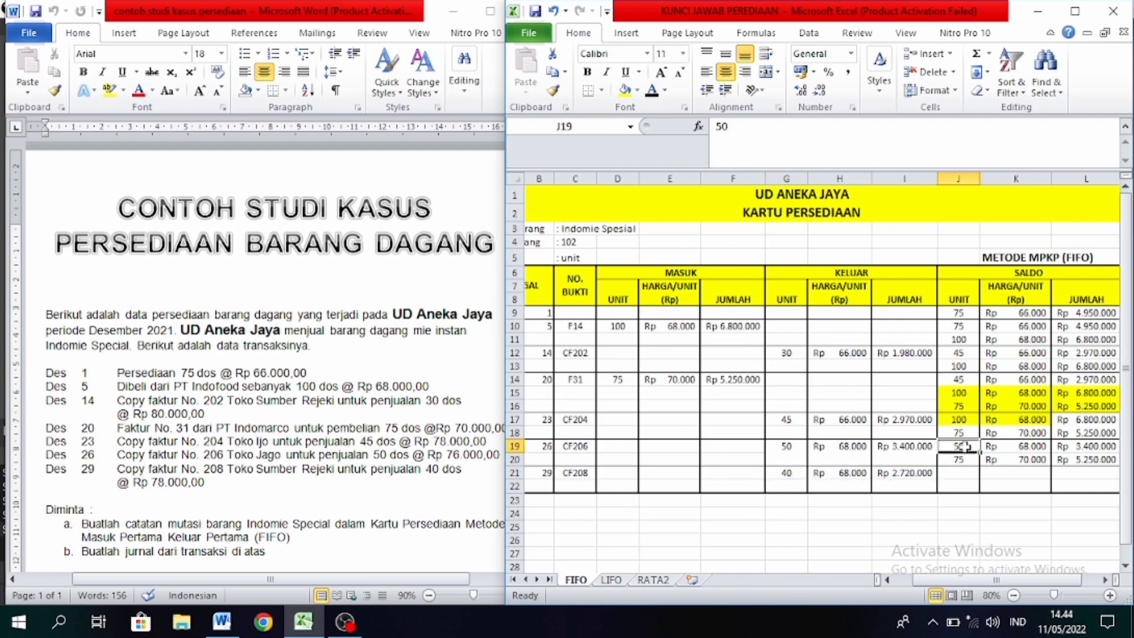
{"action": "key", "text": "shift+Right"}
{"action": "key", "text": "shift+Right"}
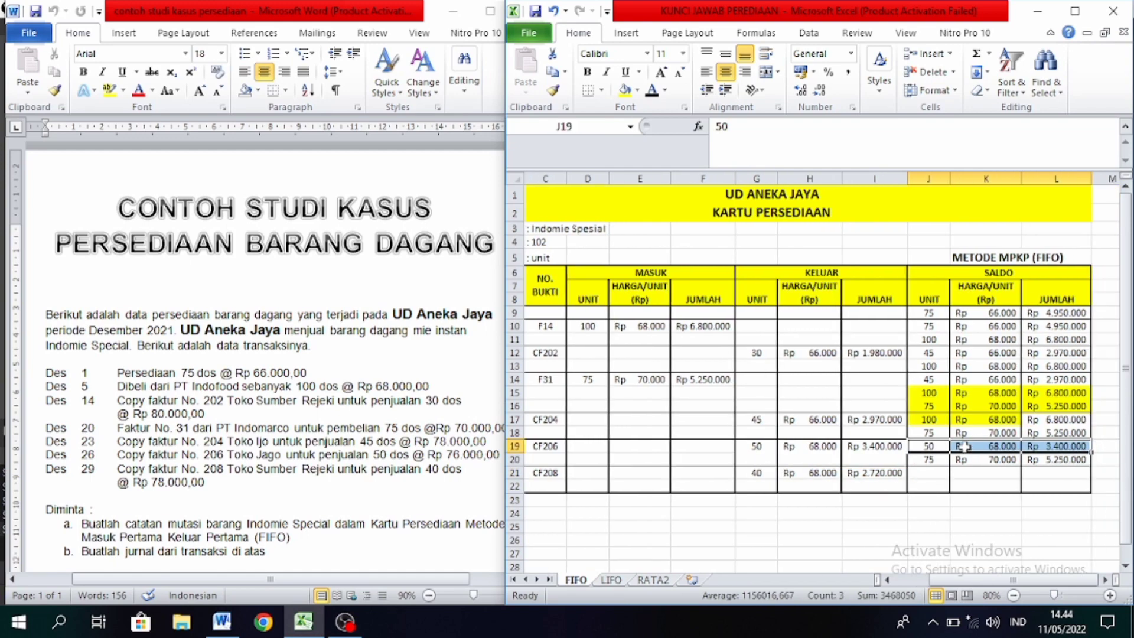
{"action": "key", "text": "shift+Left"}
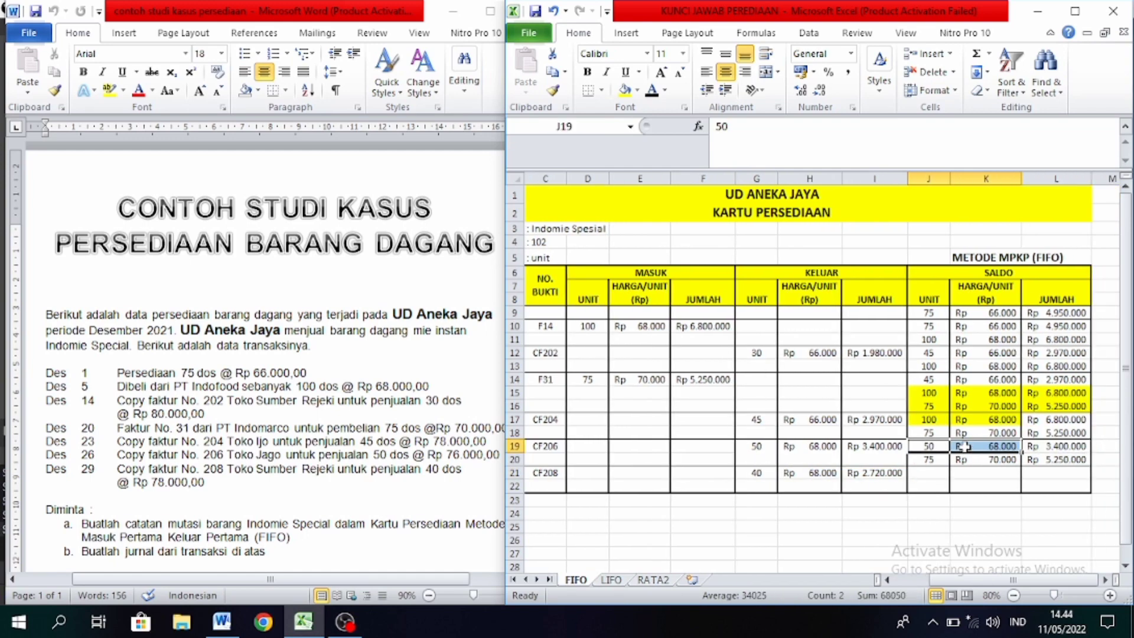
{"action": "left_click", "coordinate": [625, 91]}
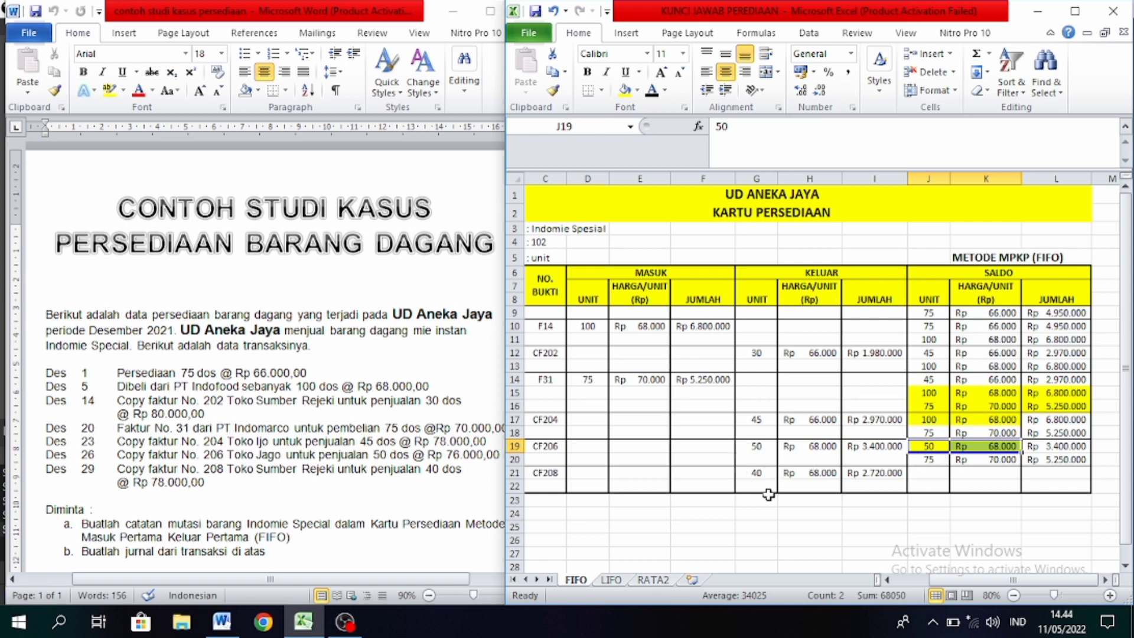
- Set the font colour of the 29 December balance's first row under SALDO in J21:L21 to black
{"action": "left_click", "coordinate": [932, 471]}
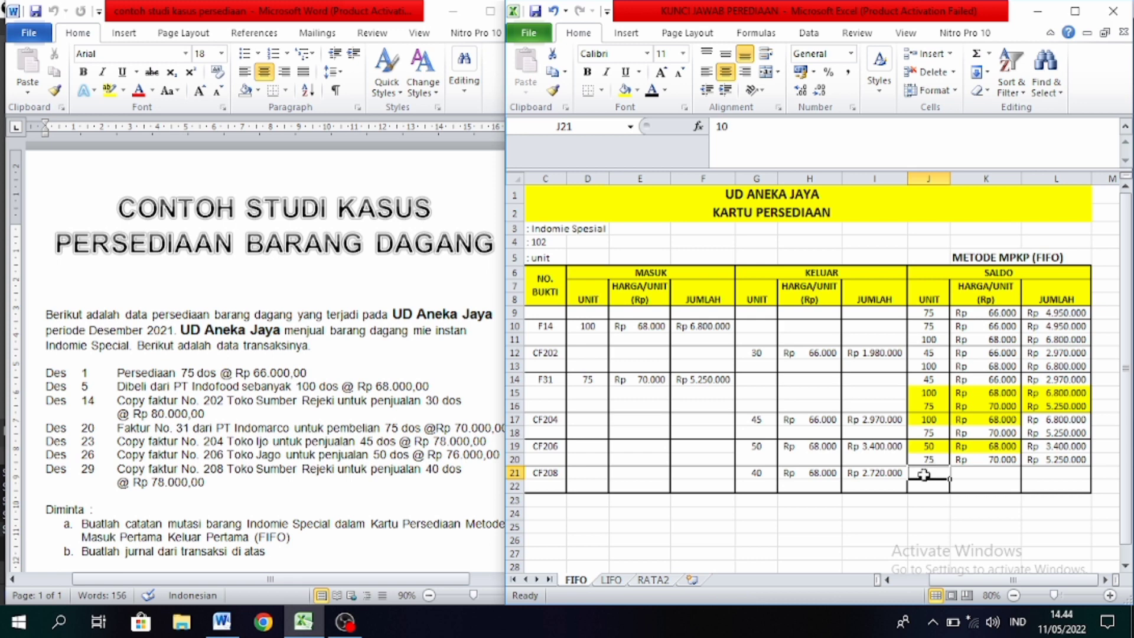
{"action": "left_click_drag", "start_coordinate": [923, 474], "coordinate": [1057, 475]}
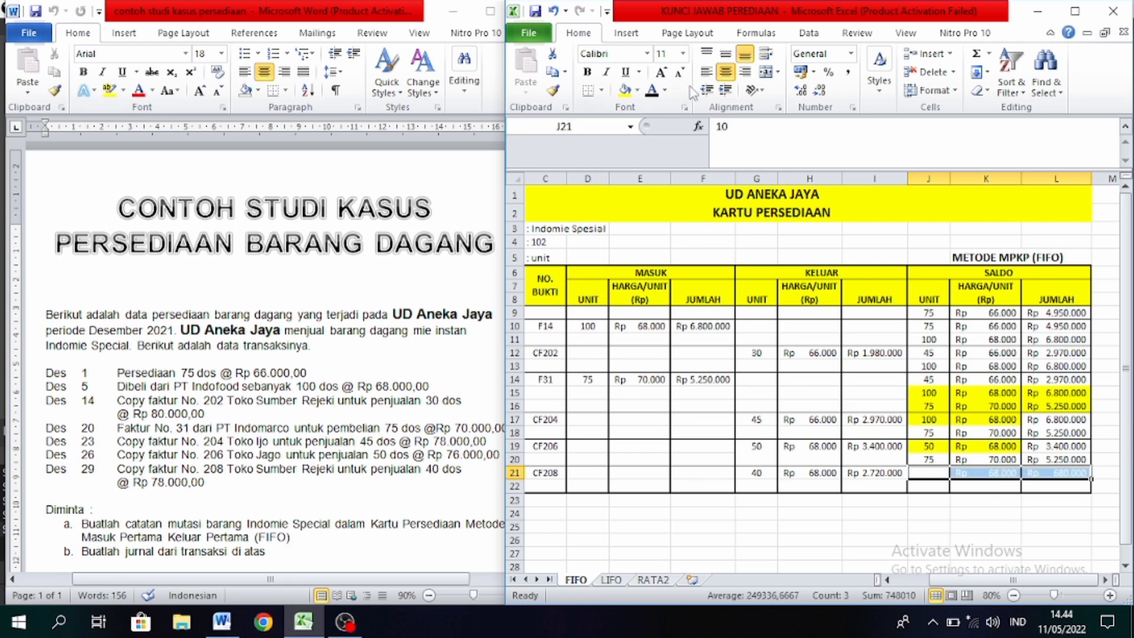
{"action": "left_click", "coordinate": [653, 90]}
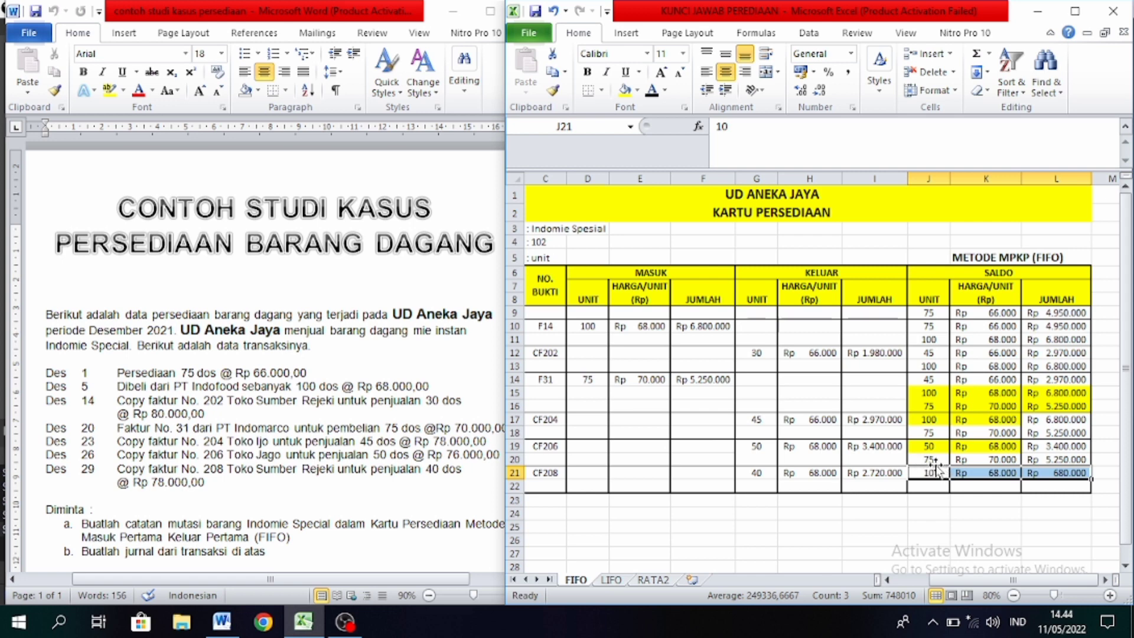
- Set the font colour of the 29 December balance's second row in J22:L22 to black and correct its unit price in K22 to Rp 70.000
{"action": "left_click", "coordinate": [924, 488]}
{"action": "left_click_drag", "start_coordinate": [924, 488], "coordinate": [1058, 488]}
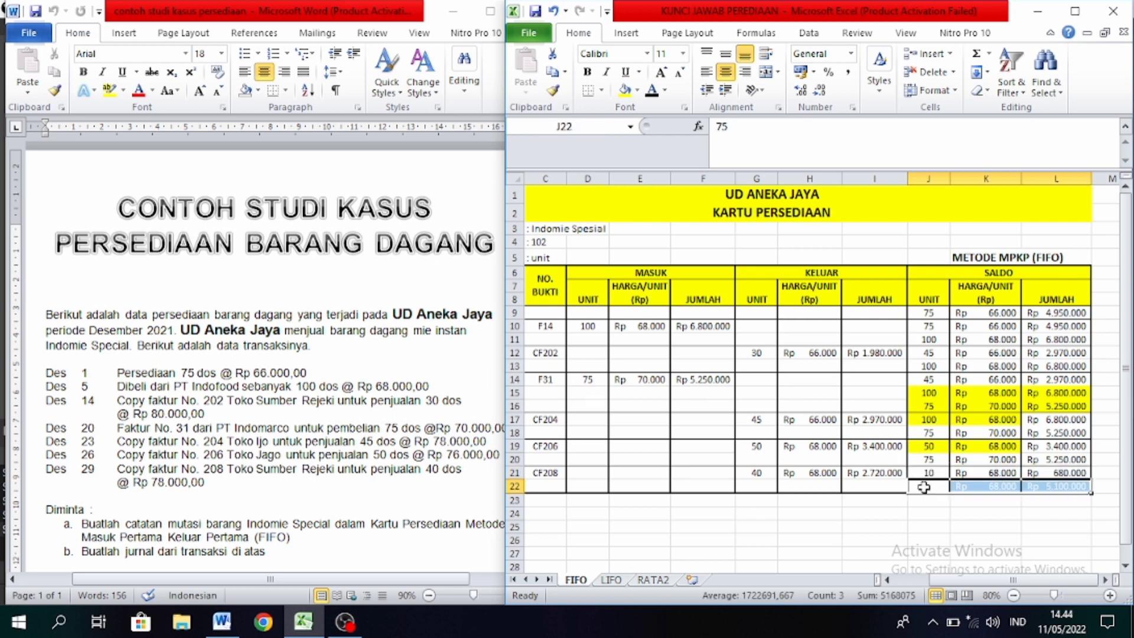
{"action": "left_click", "coordinate": [651, 100]}
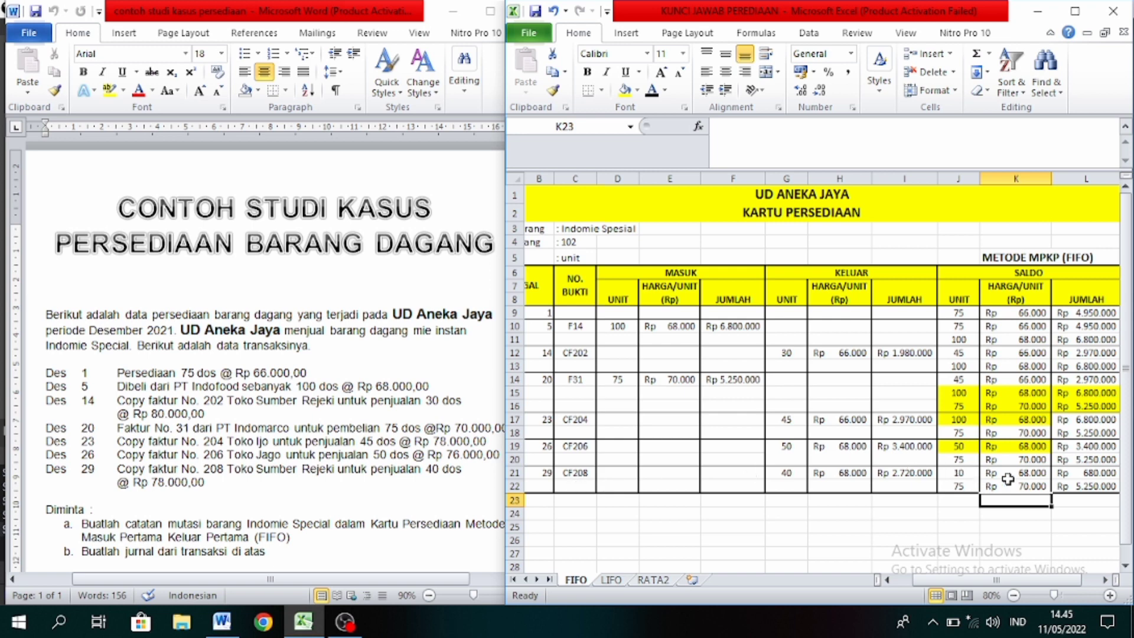
- Highlight both rows of the 29 December closing balance in J21:L22 with a yellow fill
{"action": "left_click", "coordinate": [974, 478]}
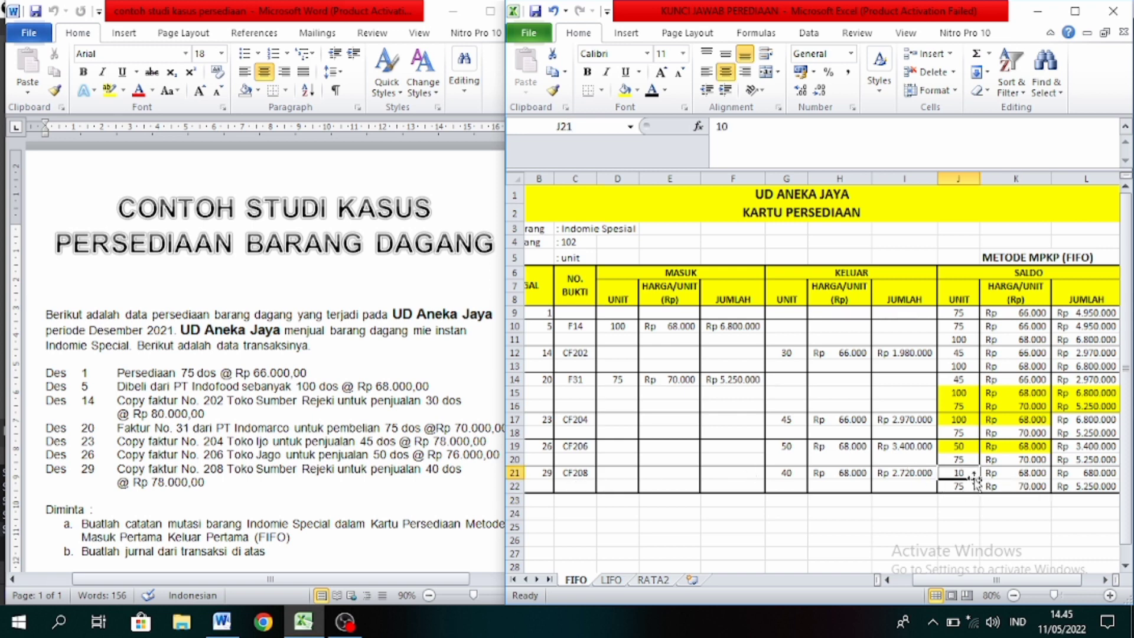
{"action": "left_click_drag", "start_coordinate": [975, 477], "coordinate": [1063, 486]}
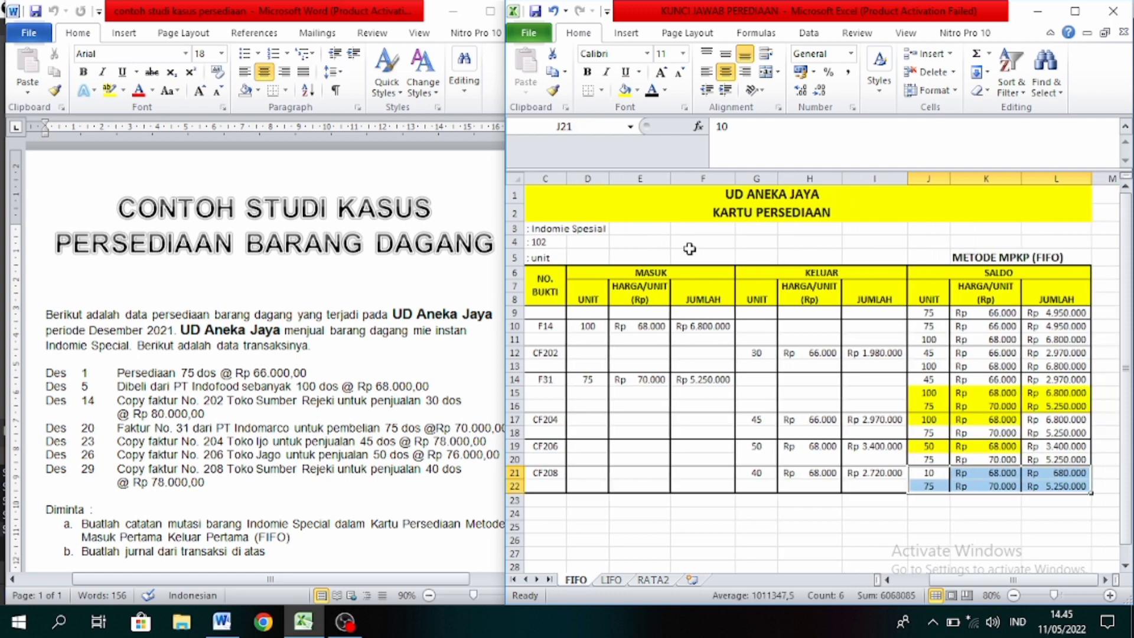
{"action": "left_click", "coordinate": [624, 90]}
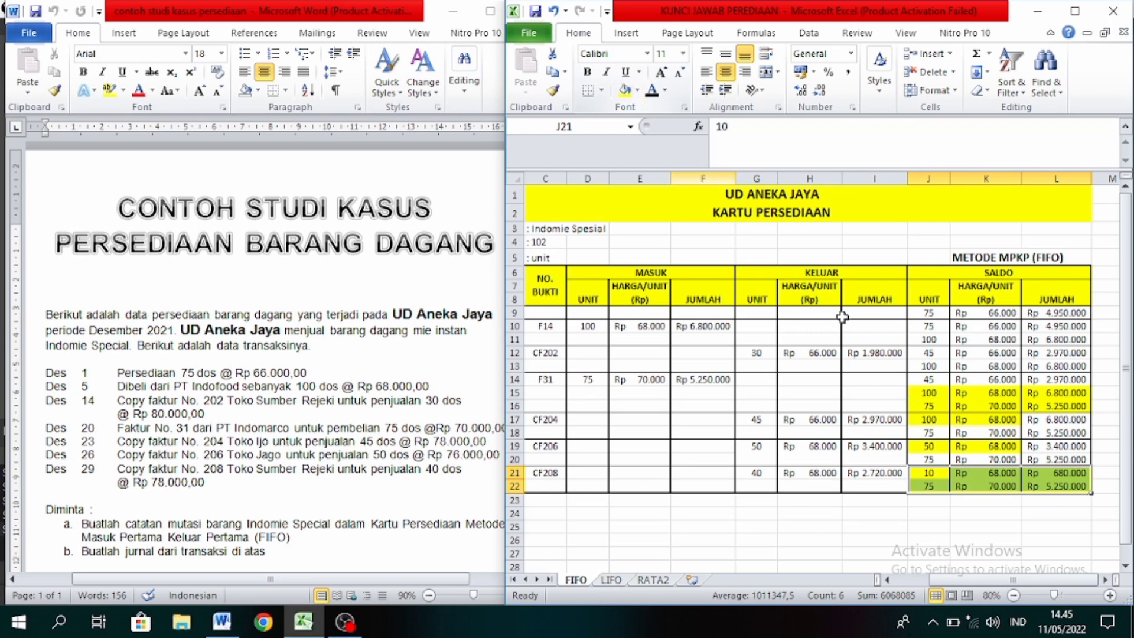
{"action": "left_click", "coordinate": [925, 513]}
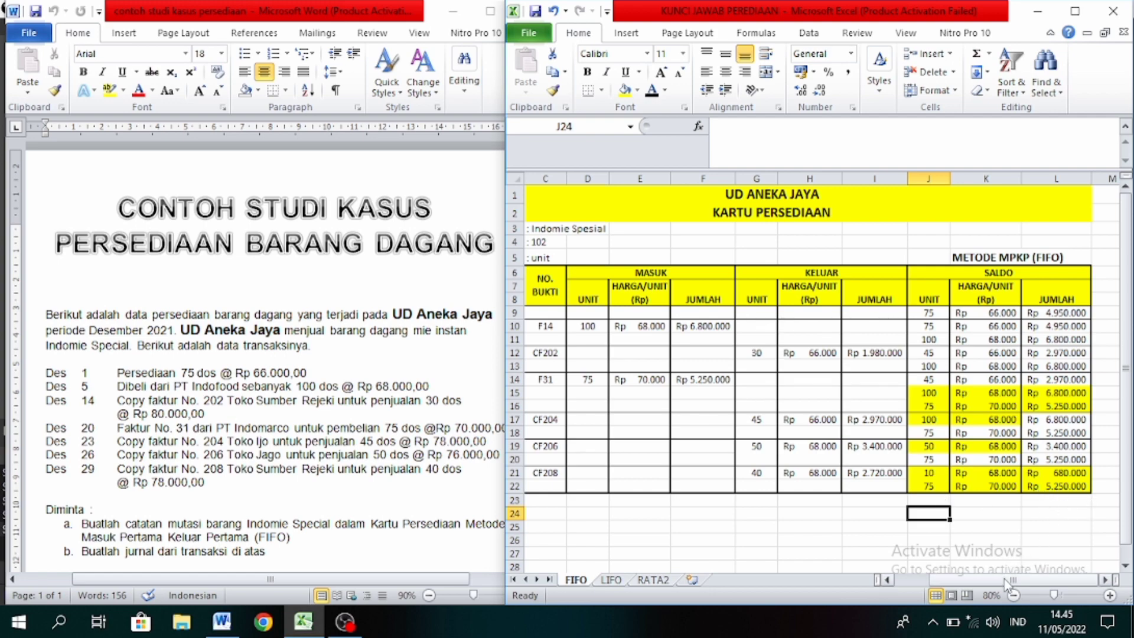
{"action": "left_click_drag", "start_coordinate": [1007, 581], "coordinate": [970, 600]}
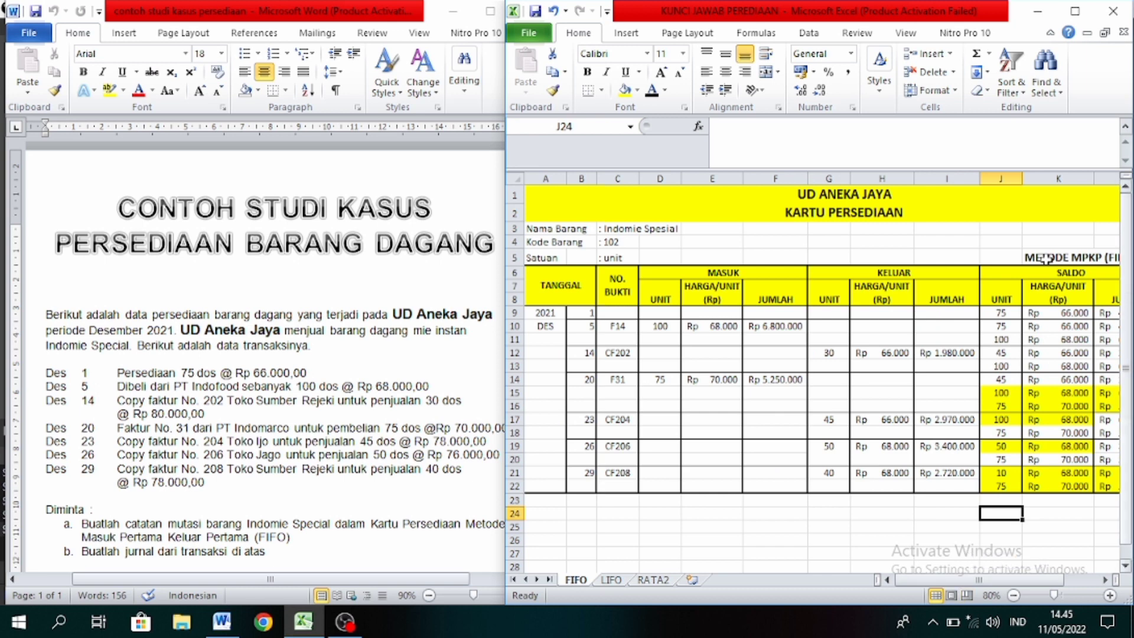